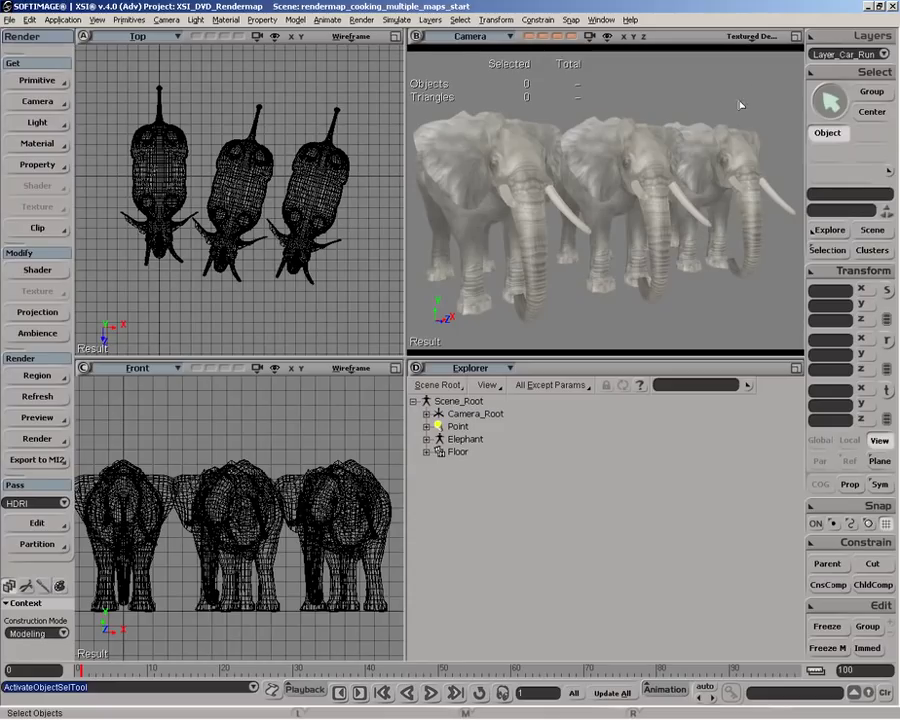
- Orbit the maximized camera view around the elephants, then return to the four-view layout
click(797, 36)
key(o)
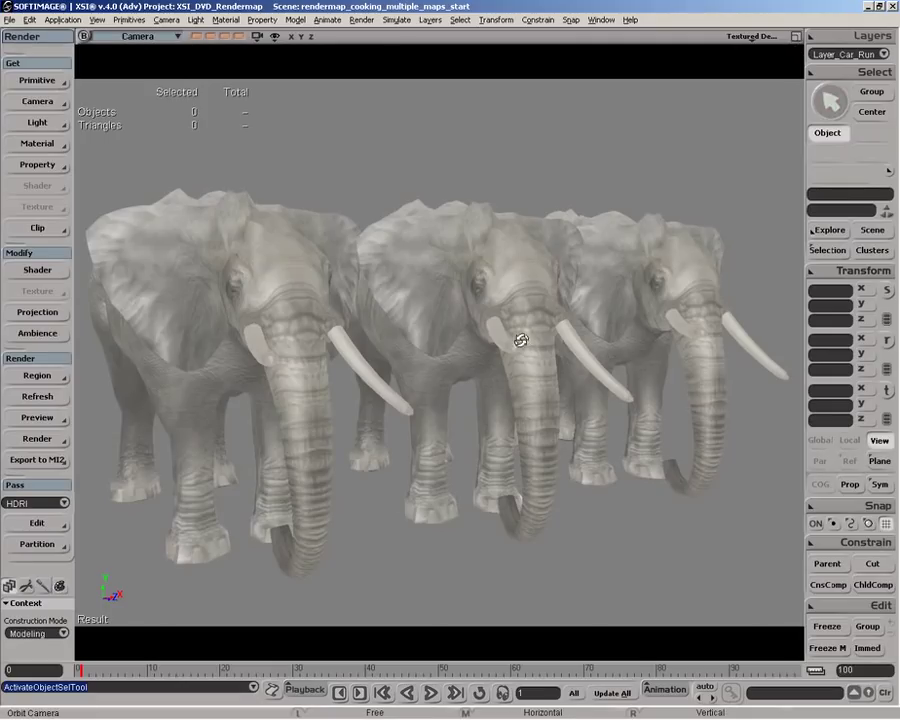
drag(520, 337, 510, 359)
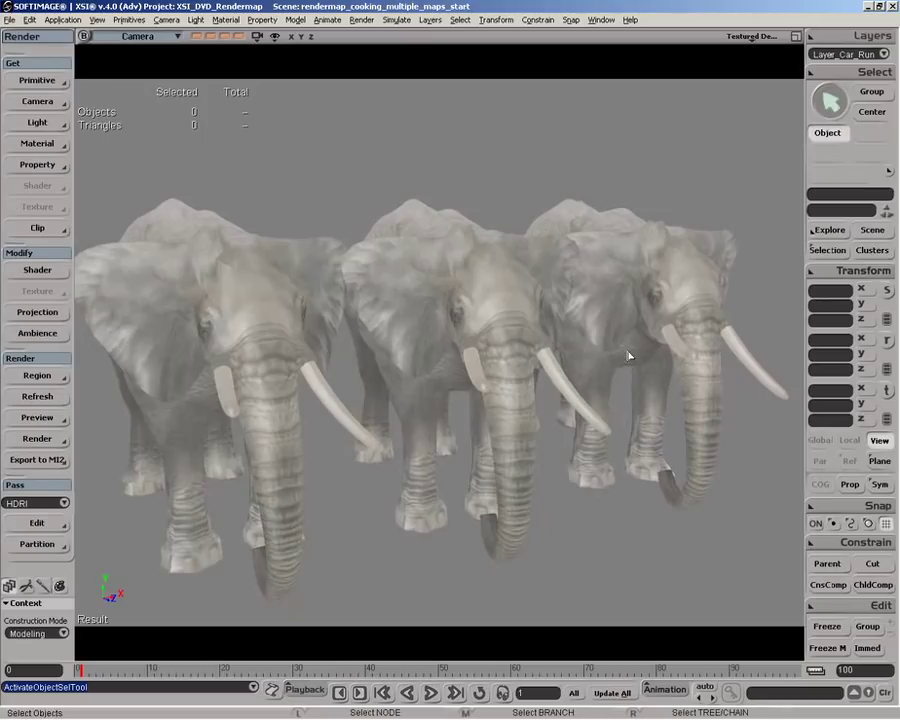
click(797, 36)
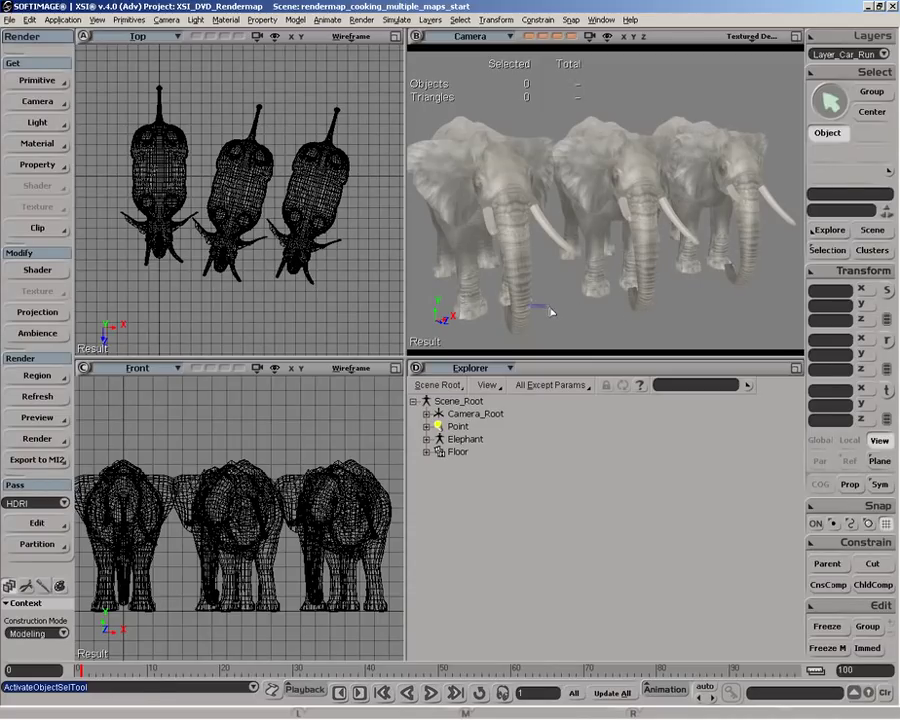
- Generate Unique UVs for all three elephants using Individual polygon packing
click(505, 265)
ctrl+click(675, 260)
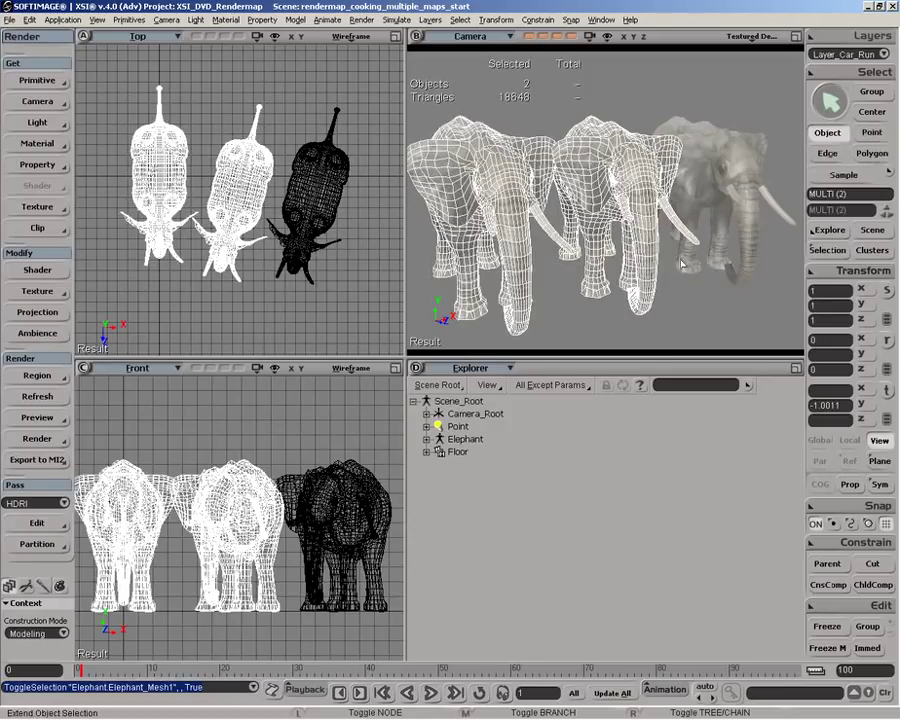
ctrl+click(682, 263)
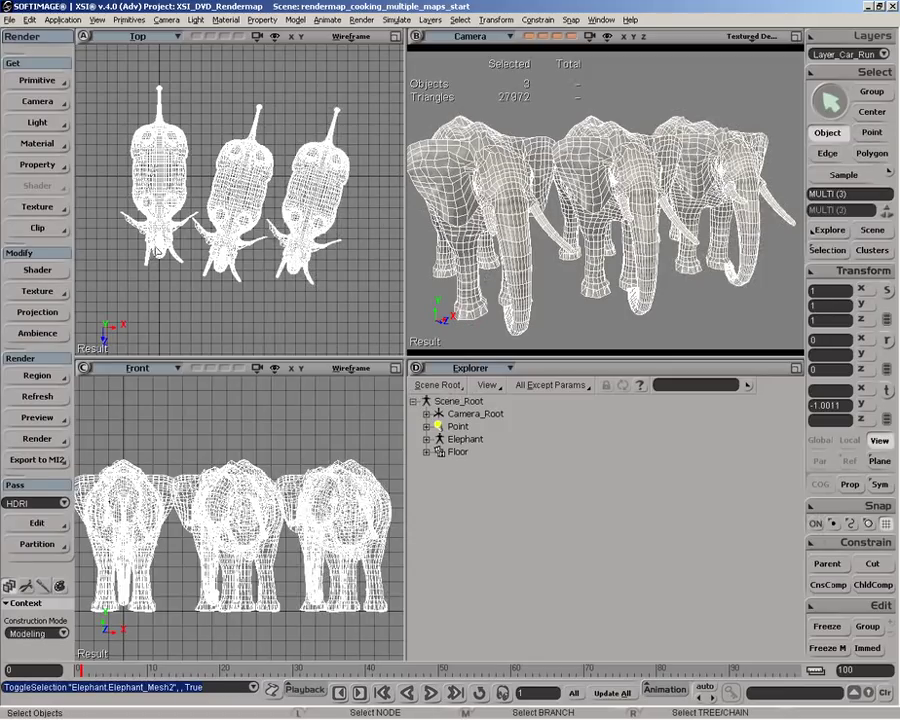
click(37, 164)
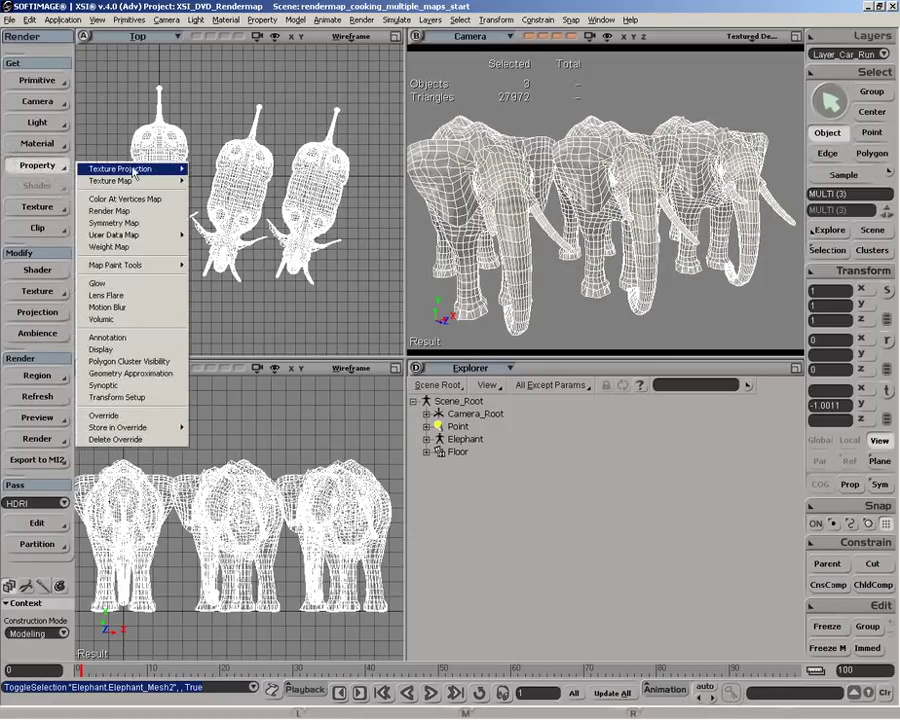
mouse_move(135, 172)
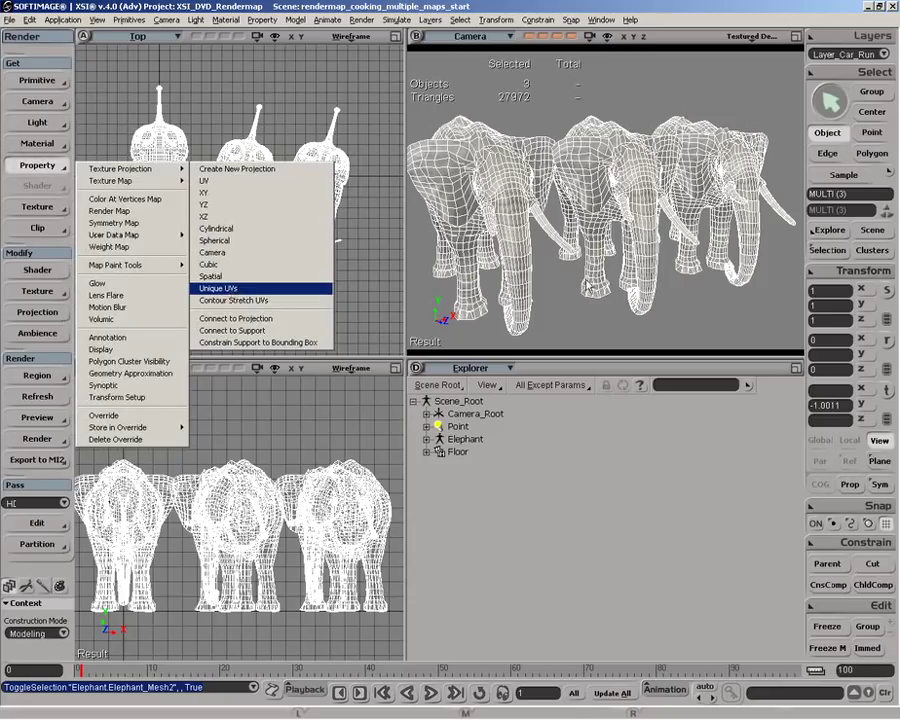
click(260, 288)
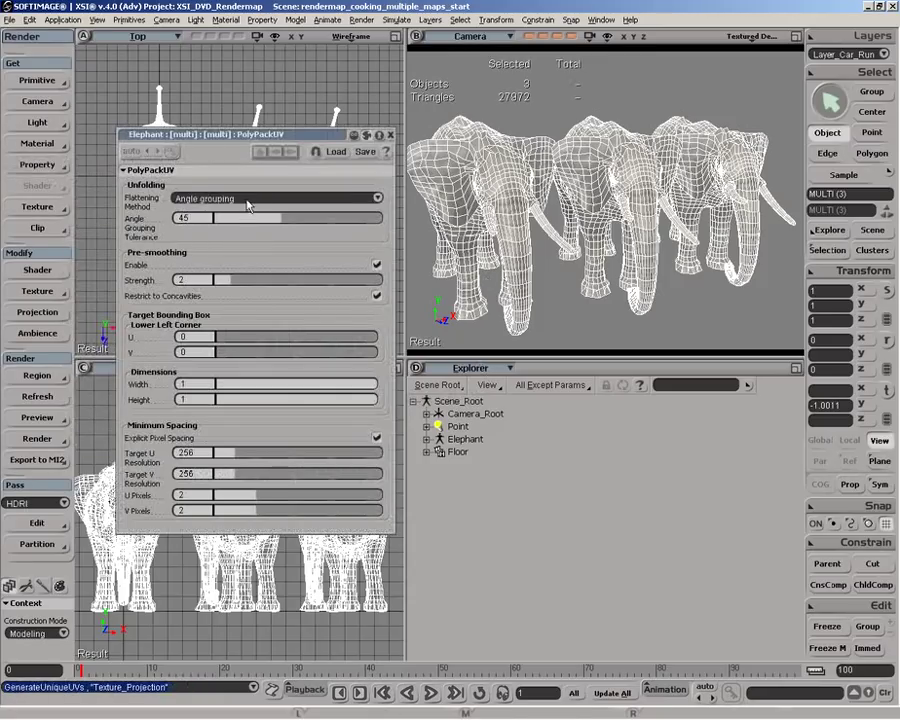
click(248, 199)
click(248, 198)
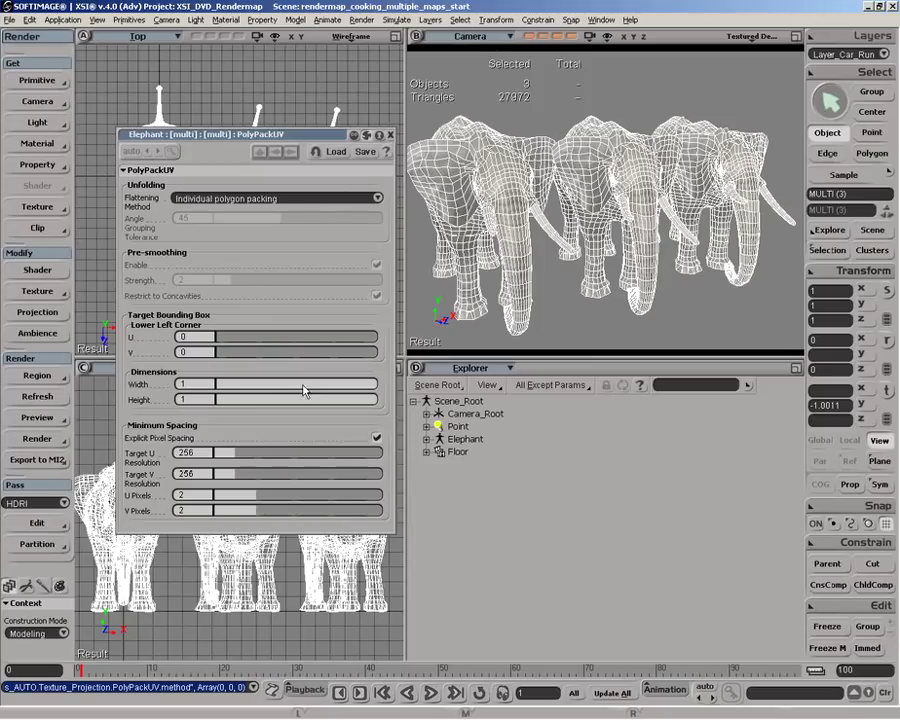
- Set the packing Target U/V resolution to 2048 and the bounding box width and height to 0.5
double_click(183, 453)
text(2048)
key(Tab)
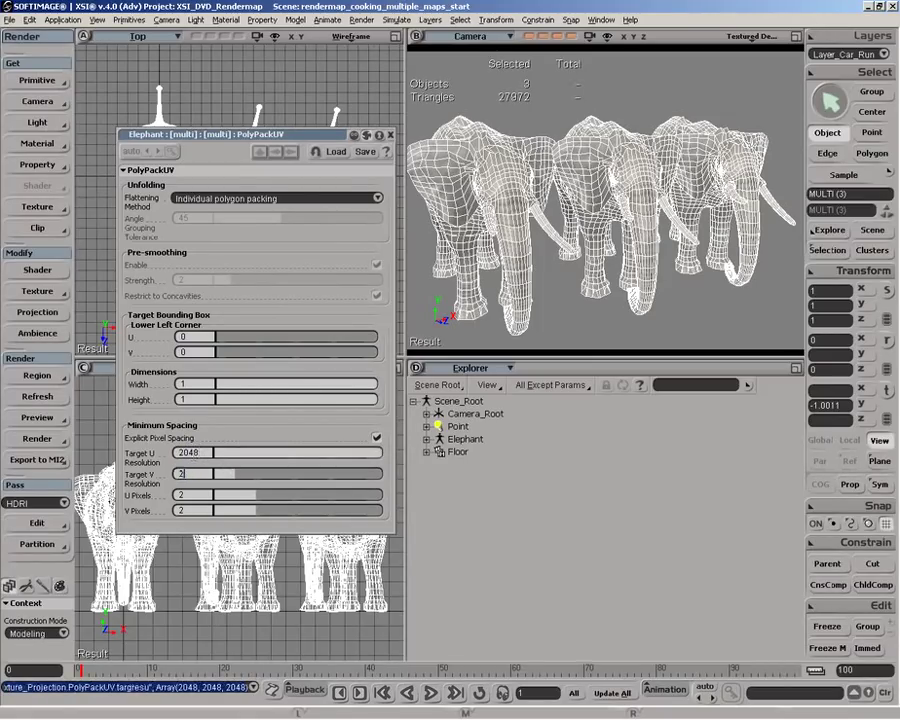
text(2048)
key(Return)
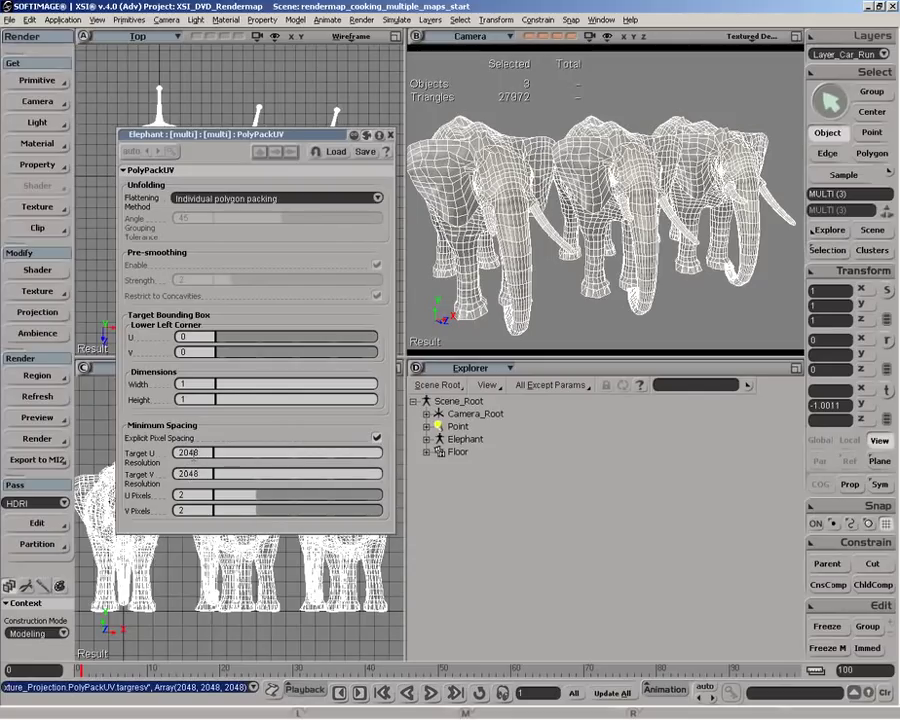
click(182, 383)
text(0.5)
key(Return)
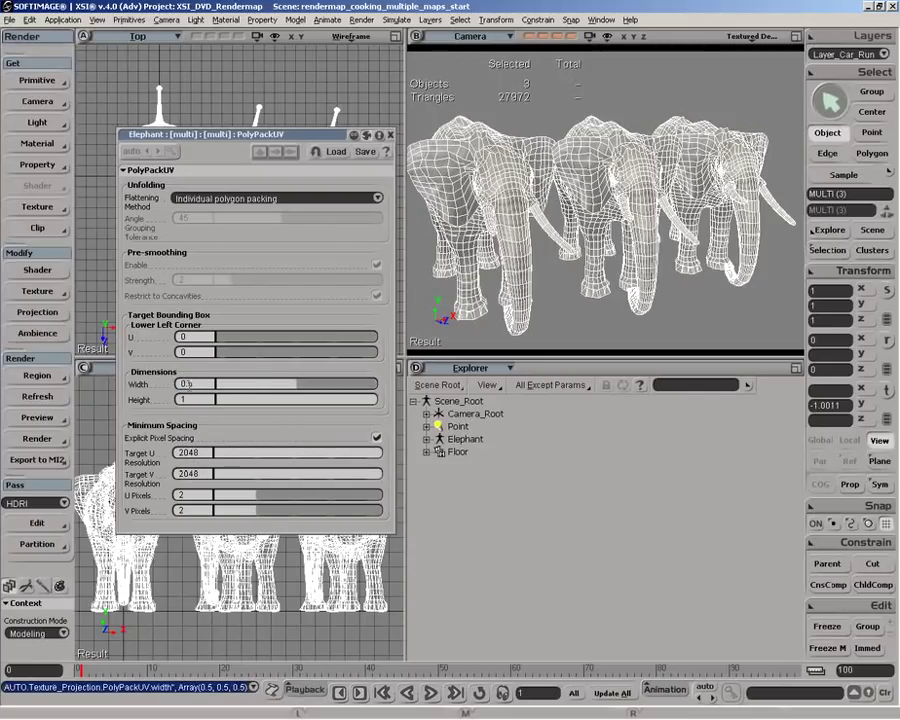
click(188, 397)
text(0.5)
key(Return)
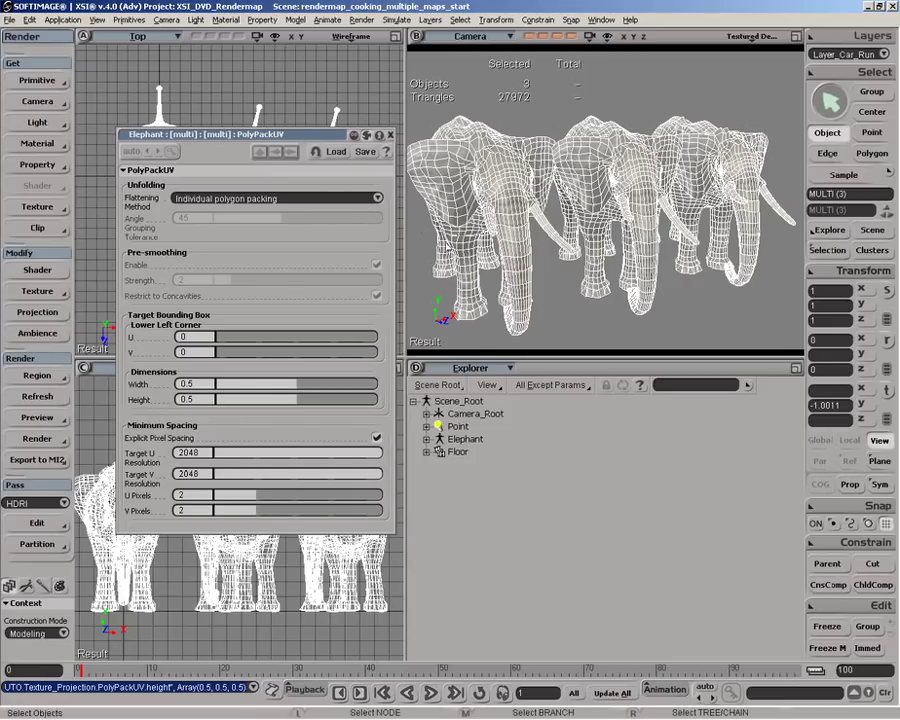
- Set the middle elephant's lower-left corner U to 0.5
click(333, 222)
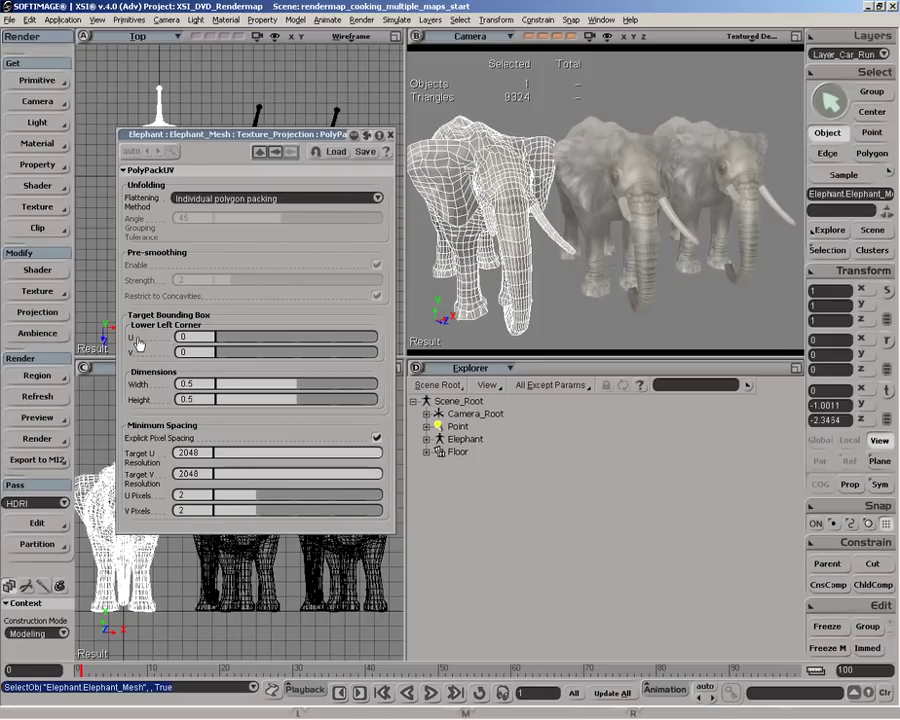
click(590, 293)
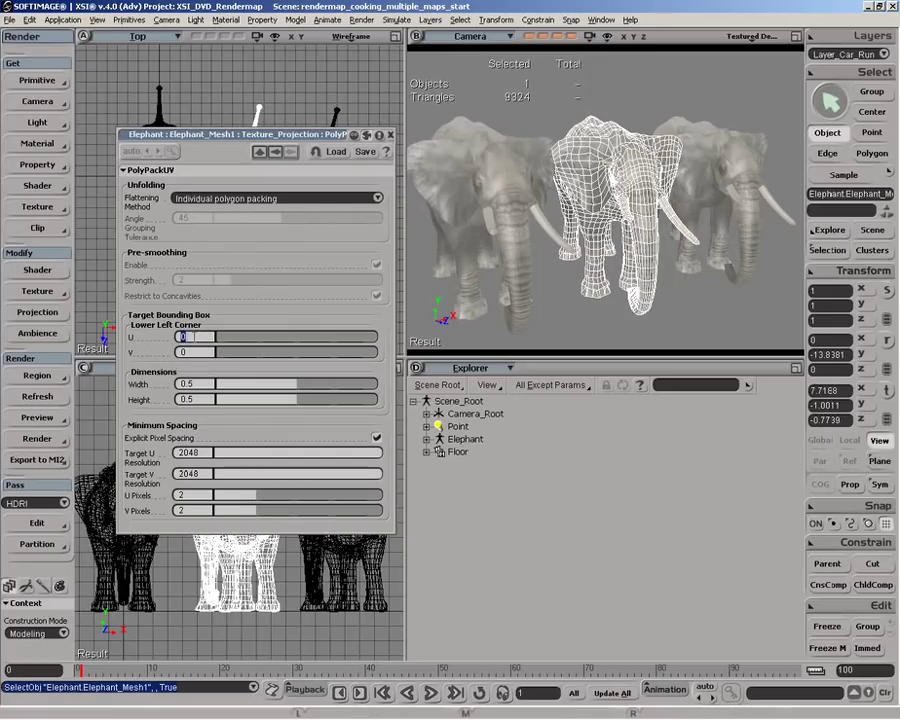
text(0.5)
key(Return)
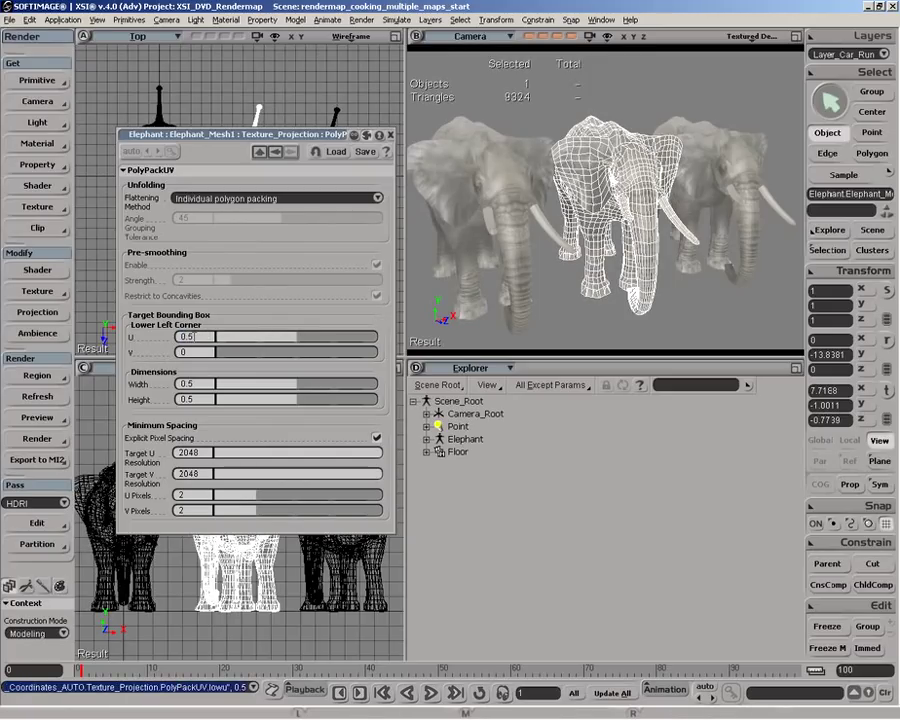
- Set the right elephant's lower-left corner V to 0.5 and close the PolyPackUV settings
click(720, 250)
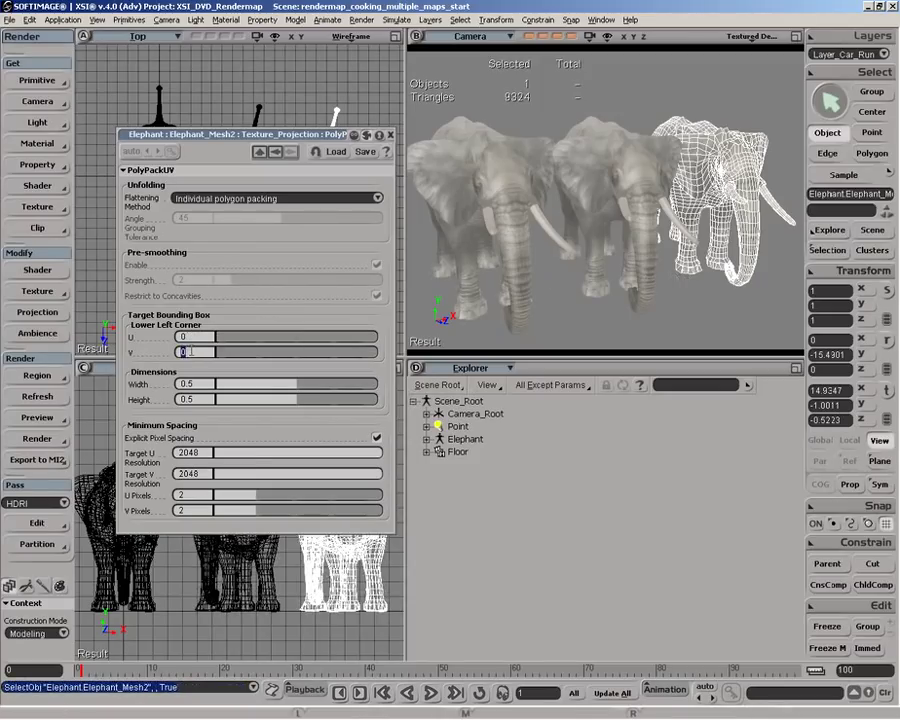
click(185, 351)
text(0.5)
key(Return)
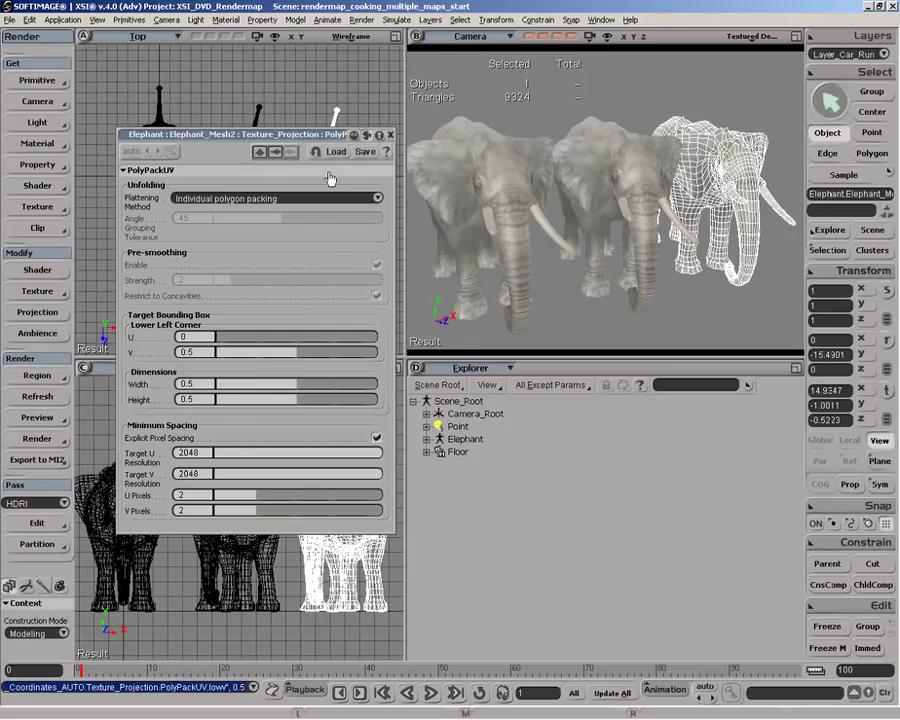
click(390, 134)
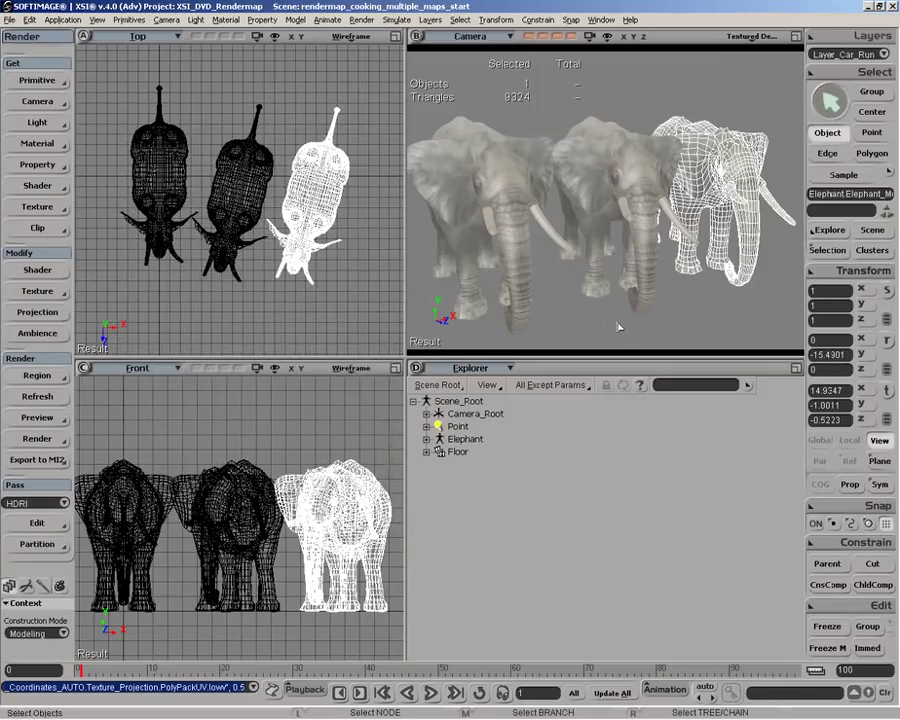
- Group the three elephants under the name 'rendermap' and add a Render Map property to the group
drag(420, 196, 790, 212)
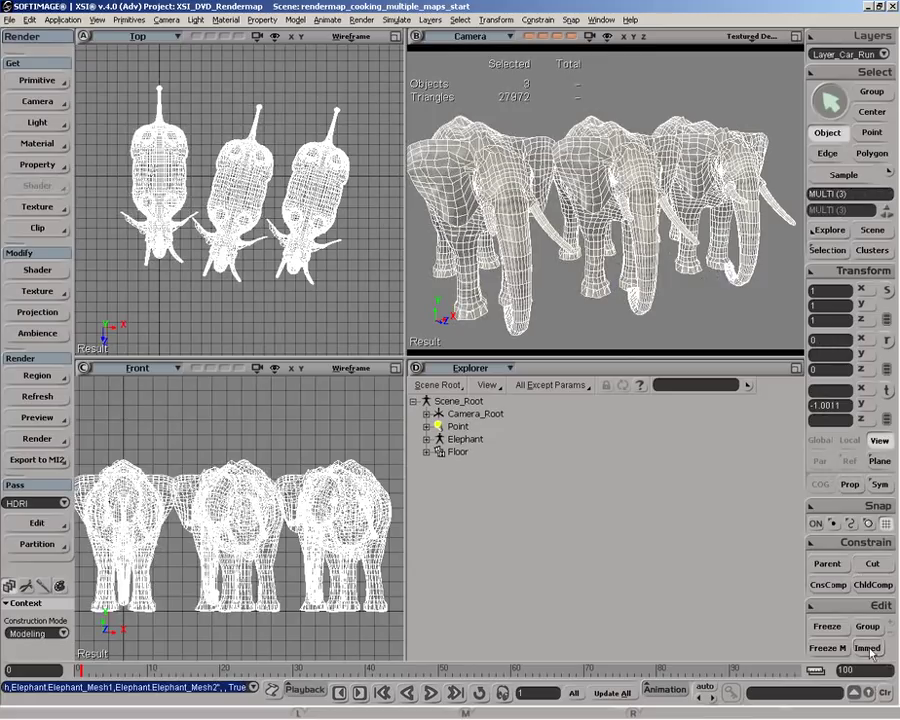
key(ctrl+g)
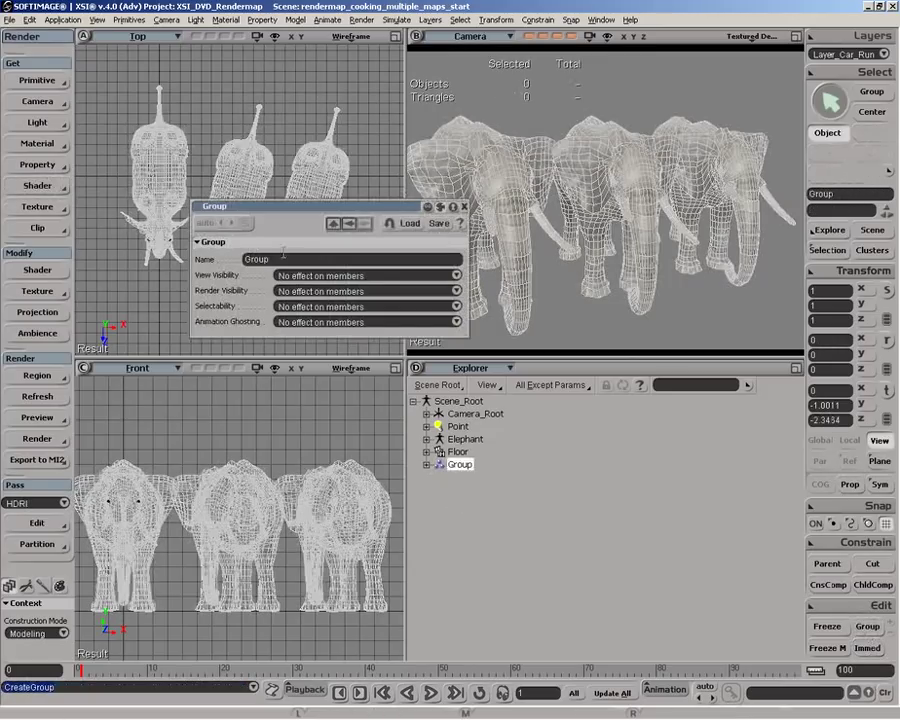
click(278, 258)
text(rendermap)
key(Return)
click(464, 207)
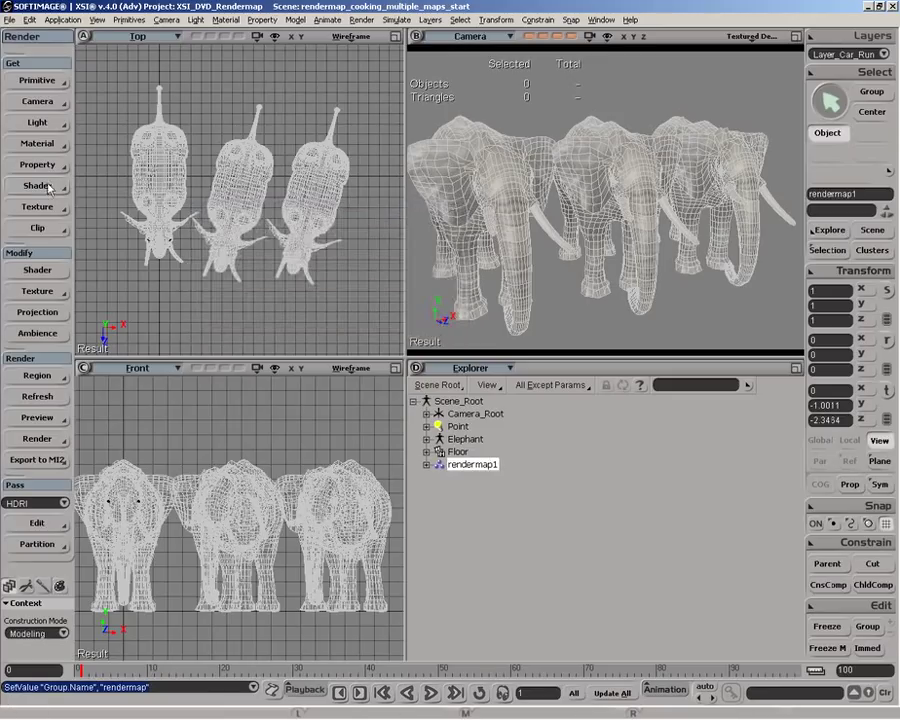
click(37, 164)
click(109, 211)
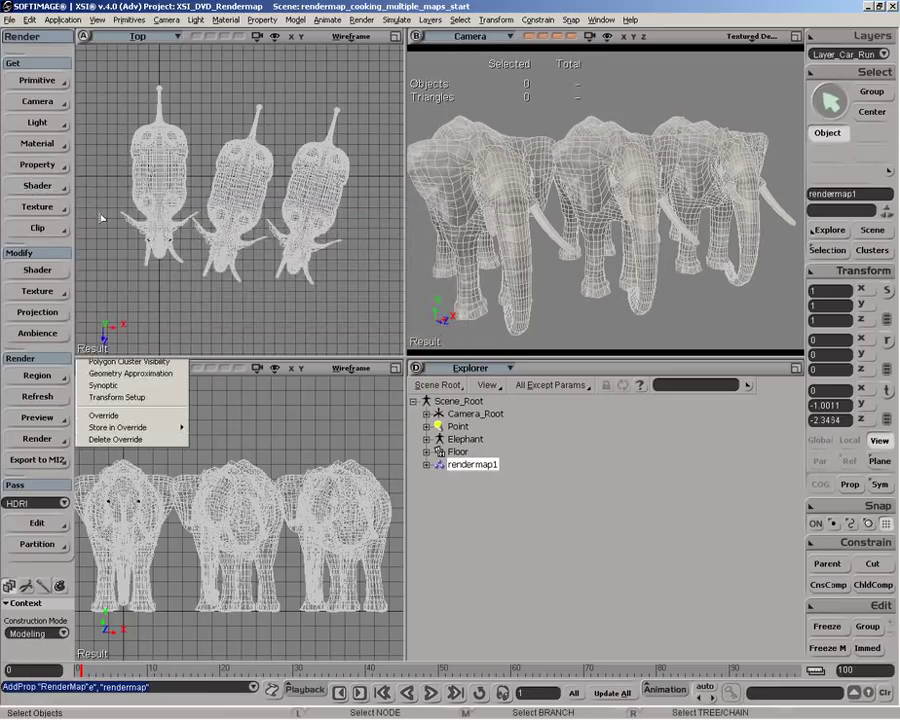
- Change the render map output path to RenderMap_elephant.pic
click(330, 312)
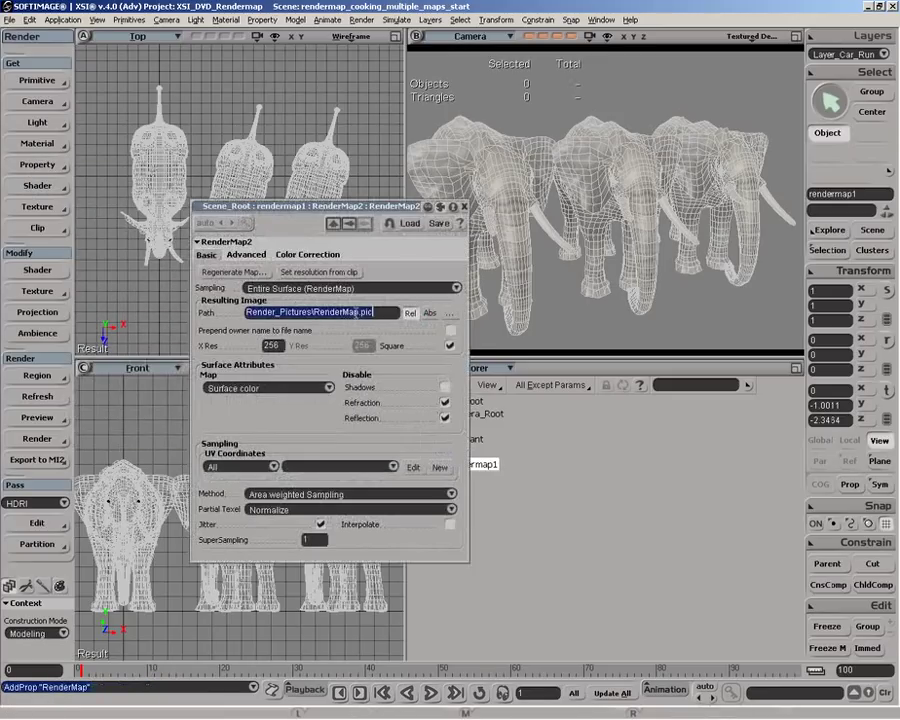
click(361, 312)
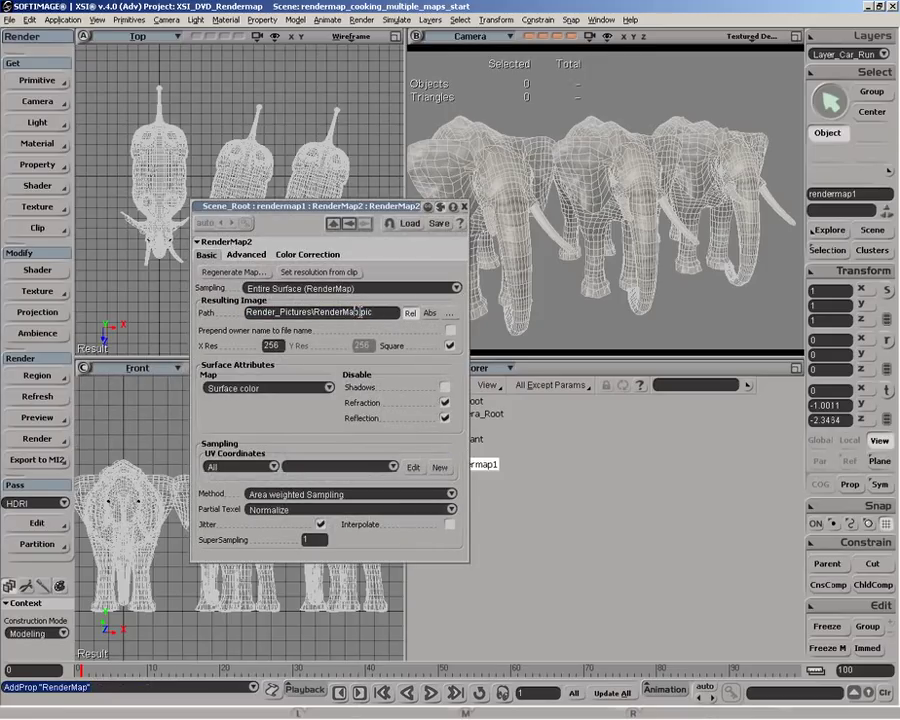
text(_eleph)
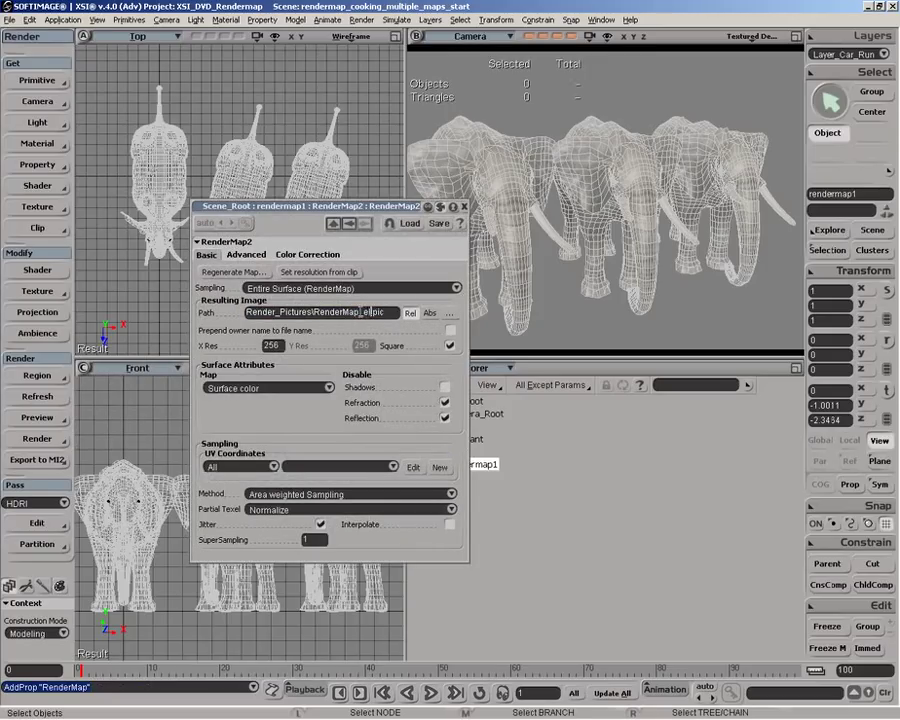
text(ant)
key(Return)
- Set the X resolution to 2048 and choose Texture_Projection as the UV coordinates
double_click(272, 345)
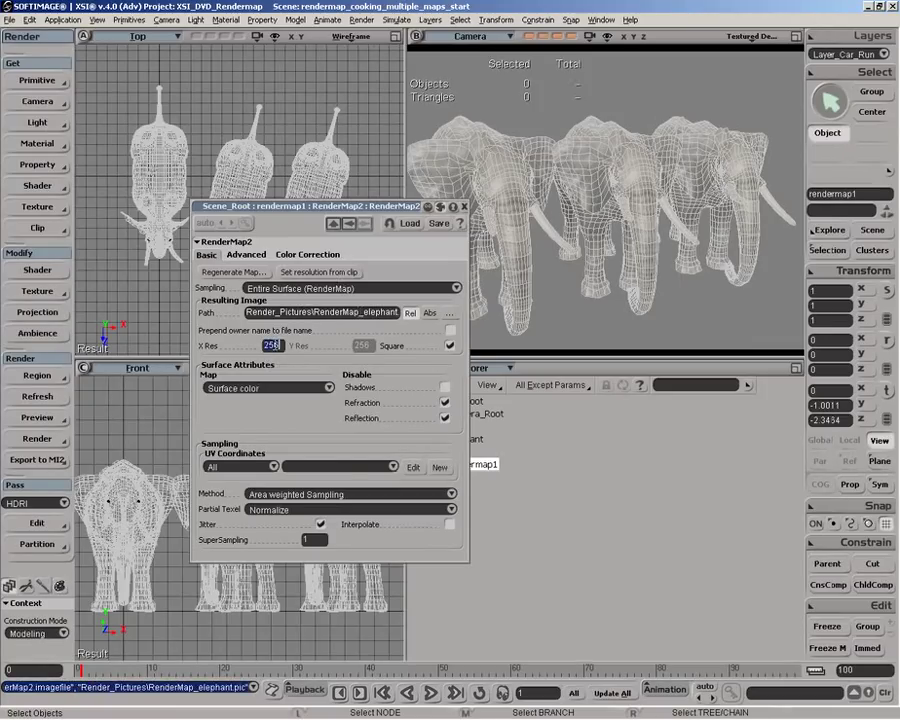
text(2048)
key(Return)
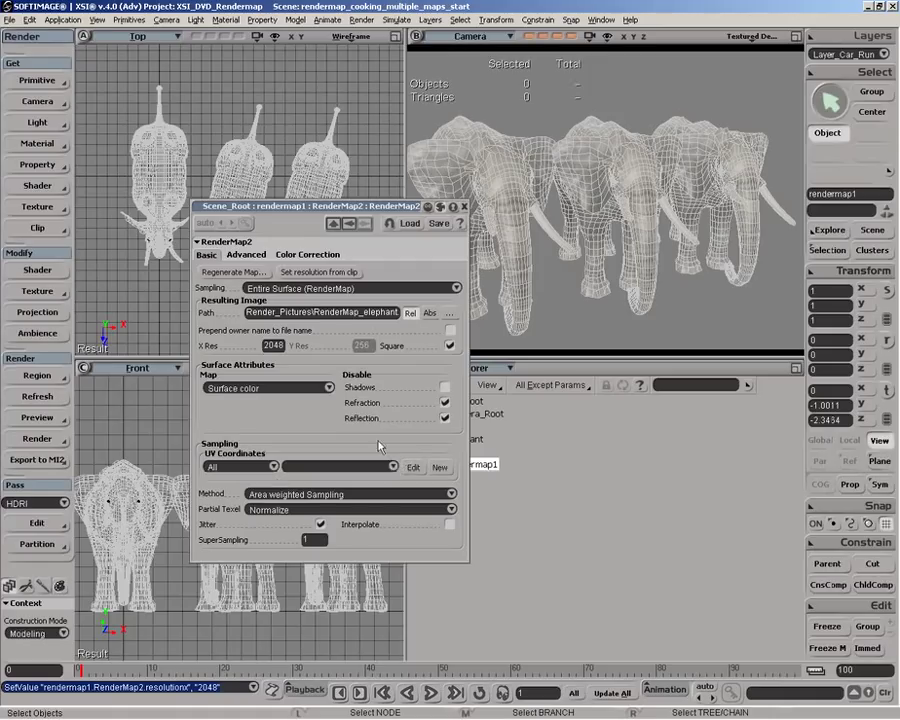
click(340, 466)
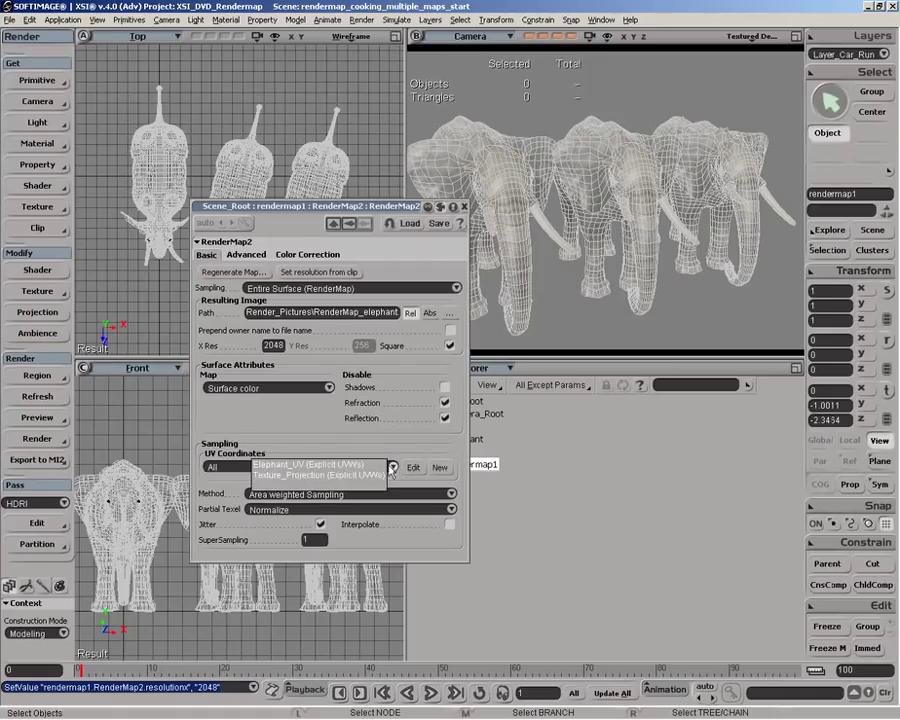
click(340, 466)
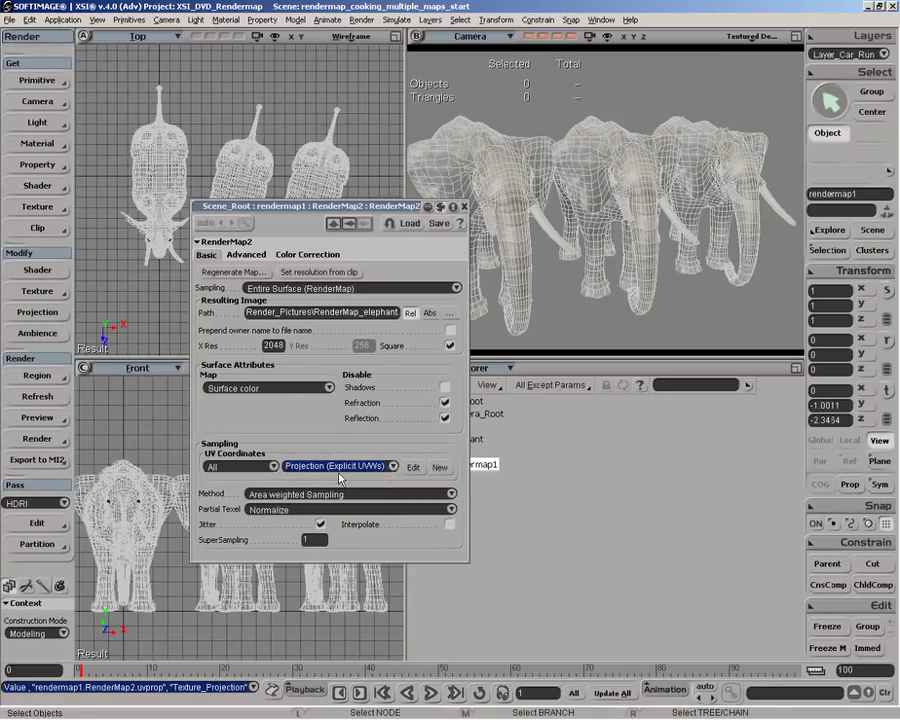
drag(262, 206, 205, 170)
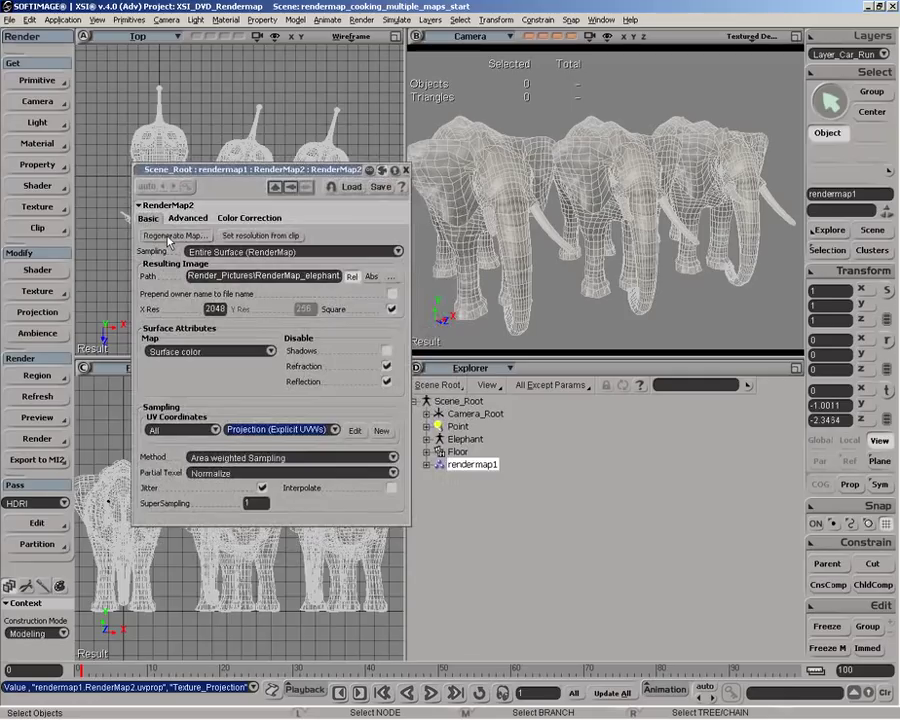
- Regenerate the RenderMap2 bake for rendermap1 and close its property page once finished
click(172, 236)
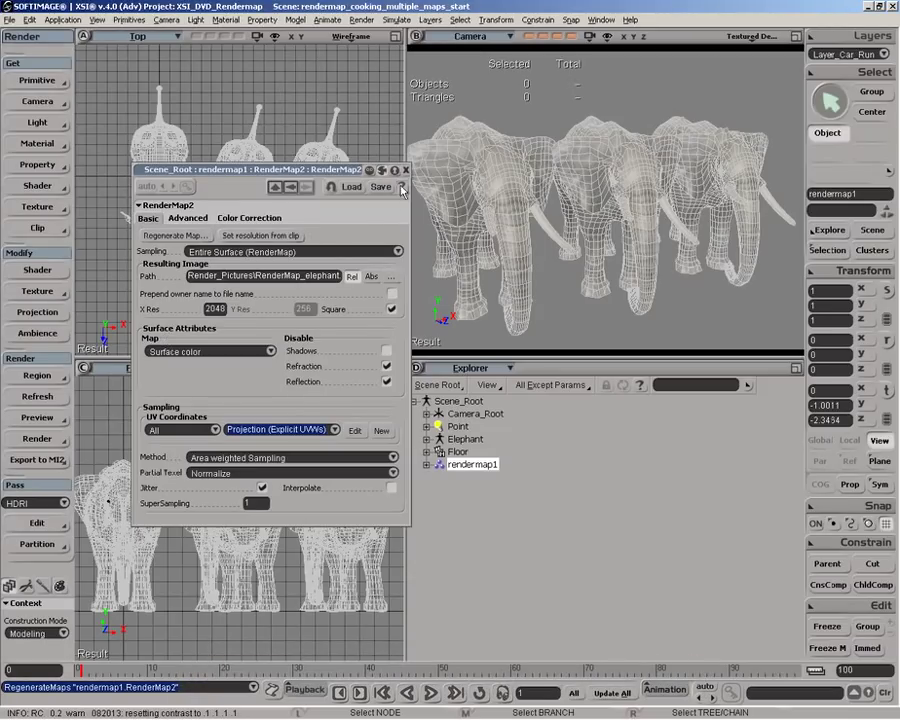
click(285, 125)
- Make the front viewport an Image Clip Viewer and import RenderMap_elephant.pic to inspect it full-size
click(136, 368)
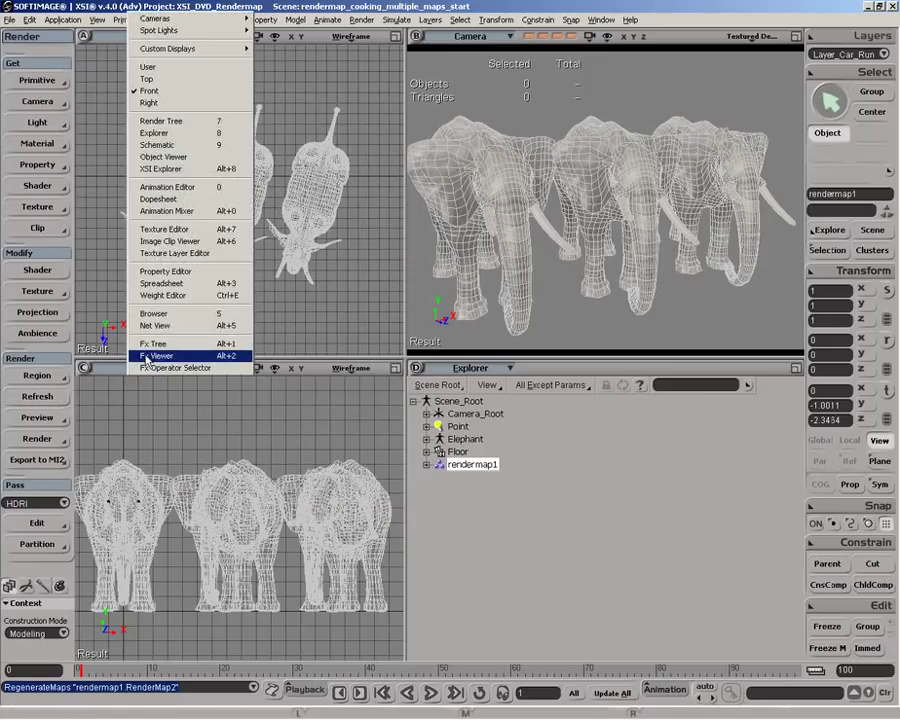
click(182, 243)
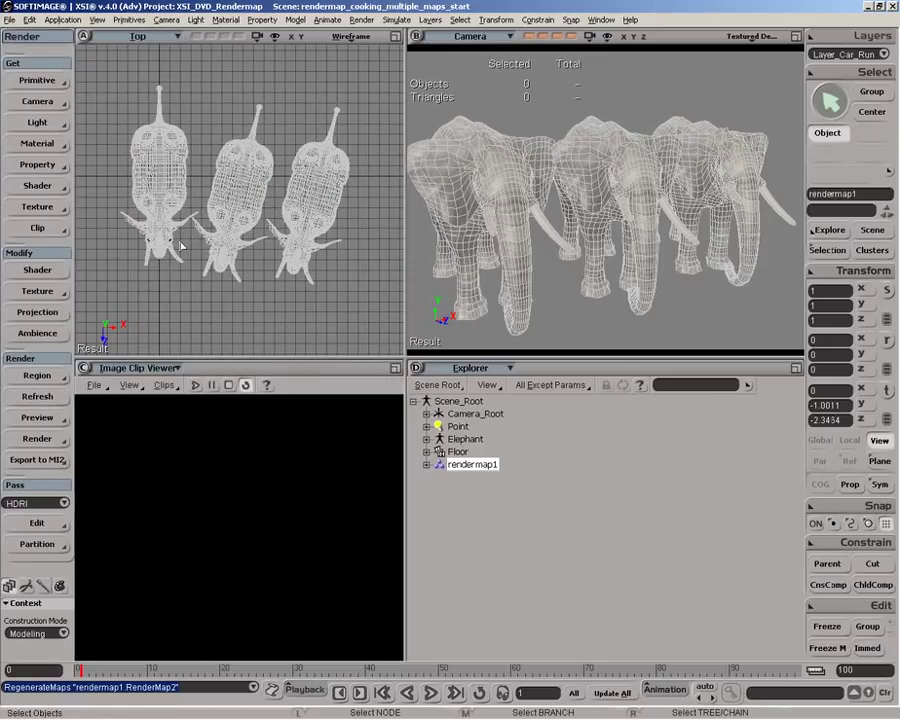
click(93, 386)
click(106, 401)
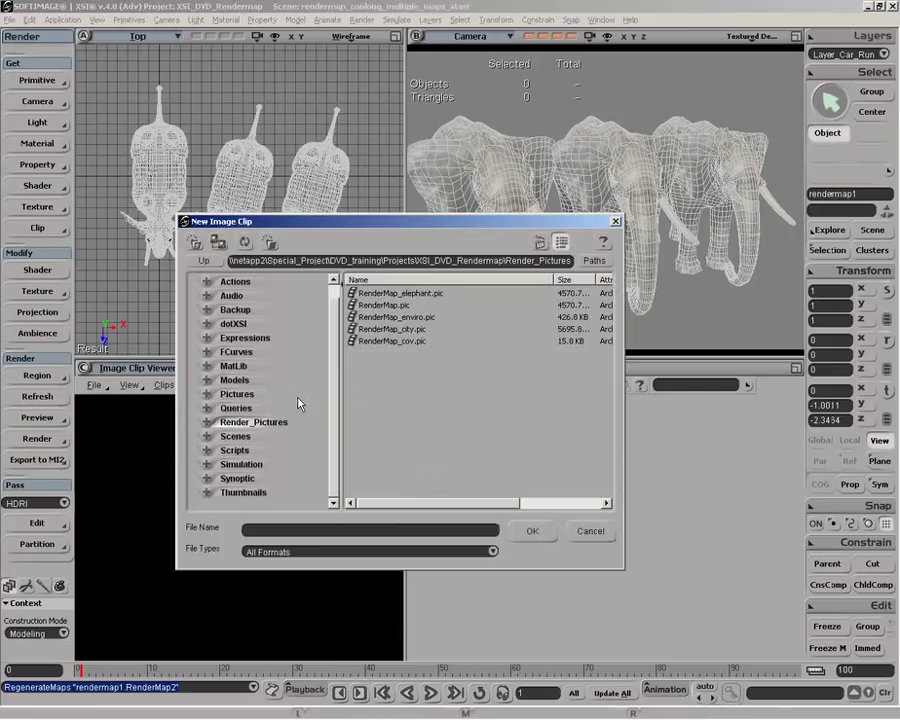
click(418, 294)
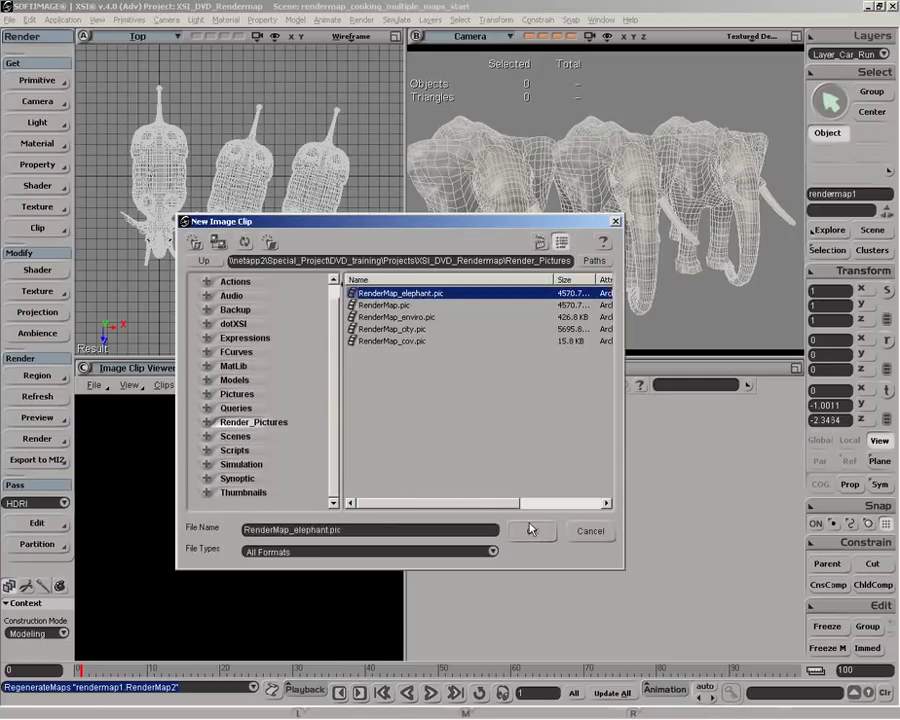
click(532, 530)
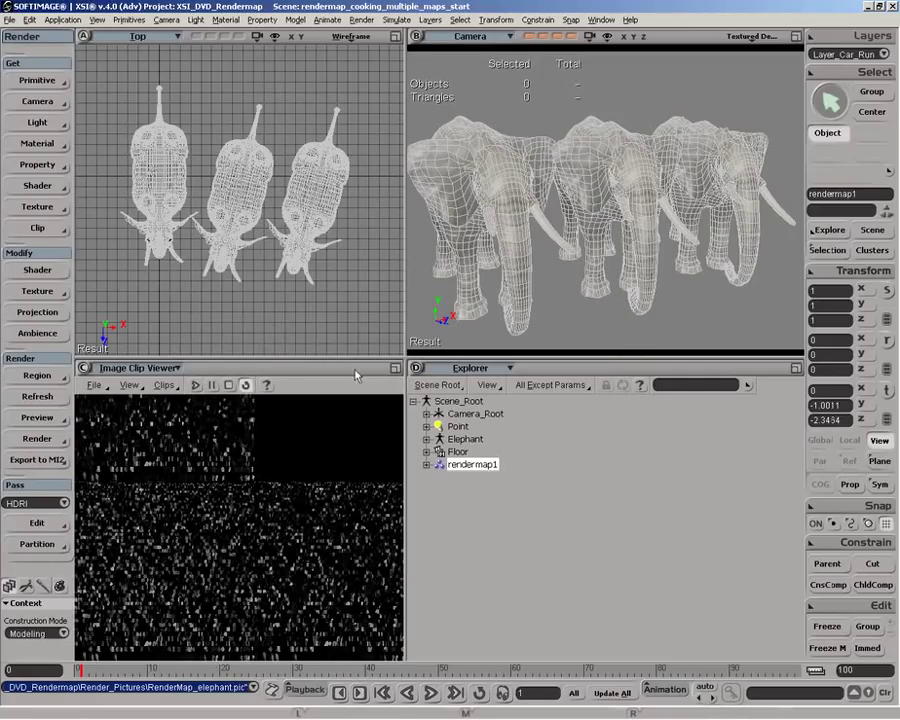
click(395, 370)
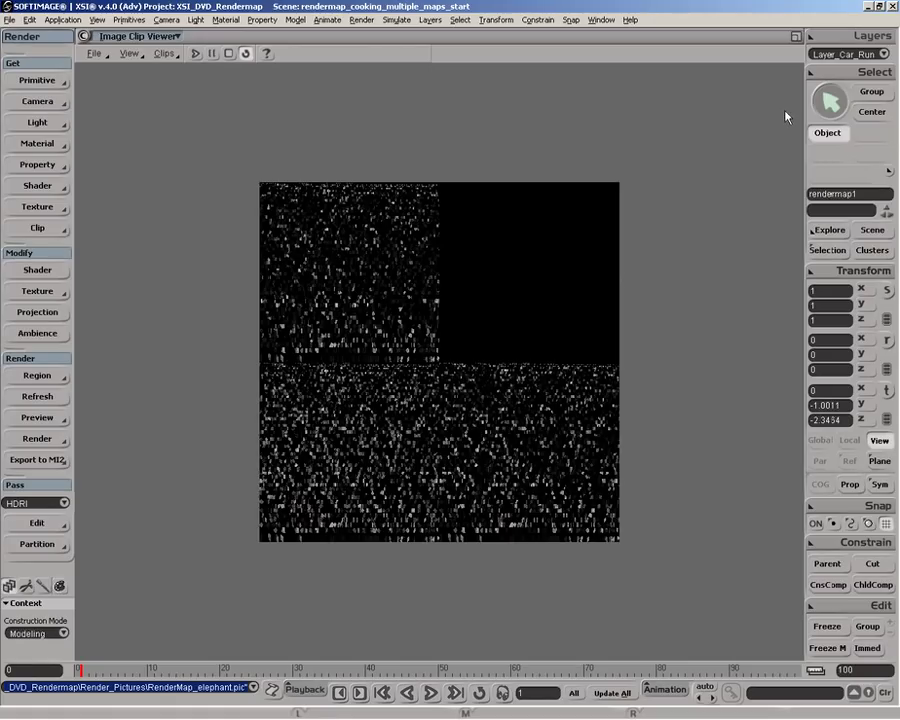
click(796, 36)
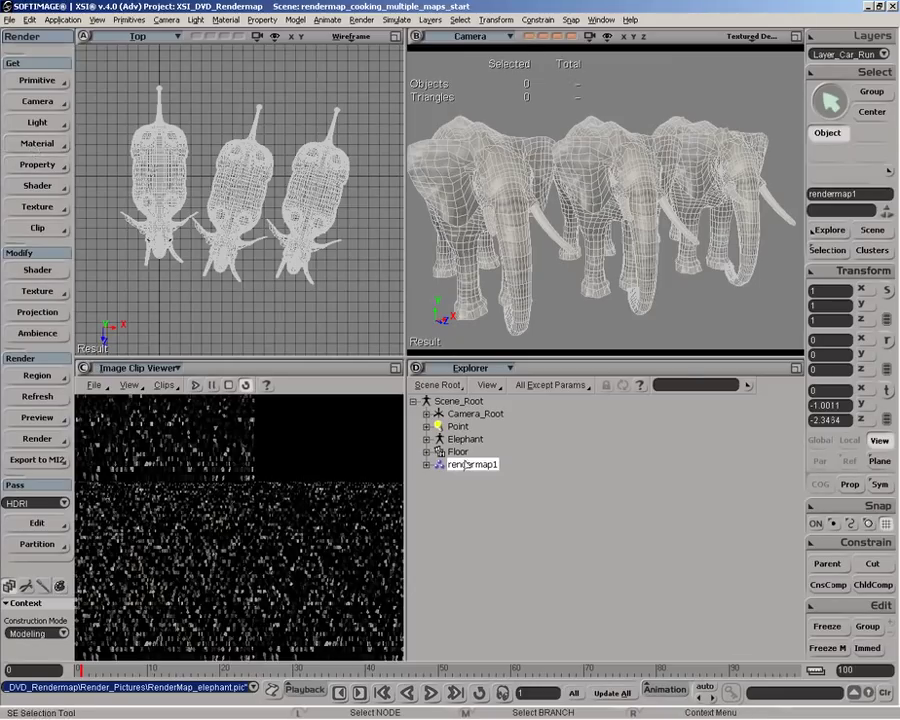
- Apply a Lambert material with the RenderMap_elephant_pic image on diffuse, then maximize the camera and deselect
click(54, 144)
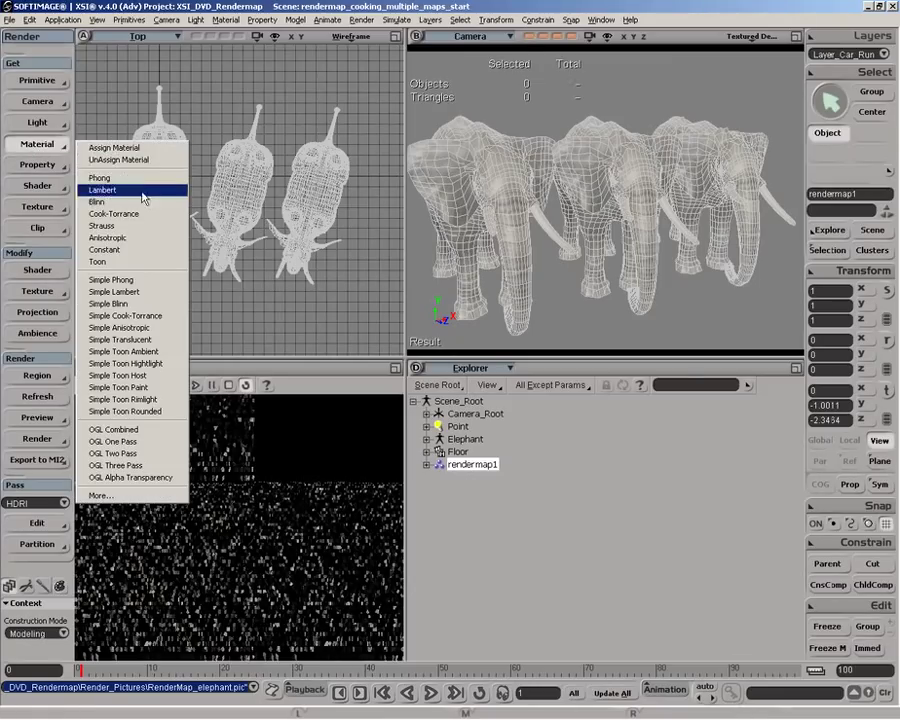
click(105, 189)
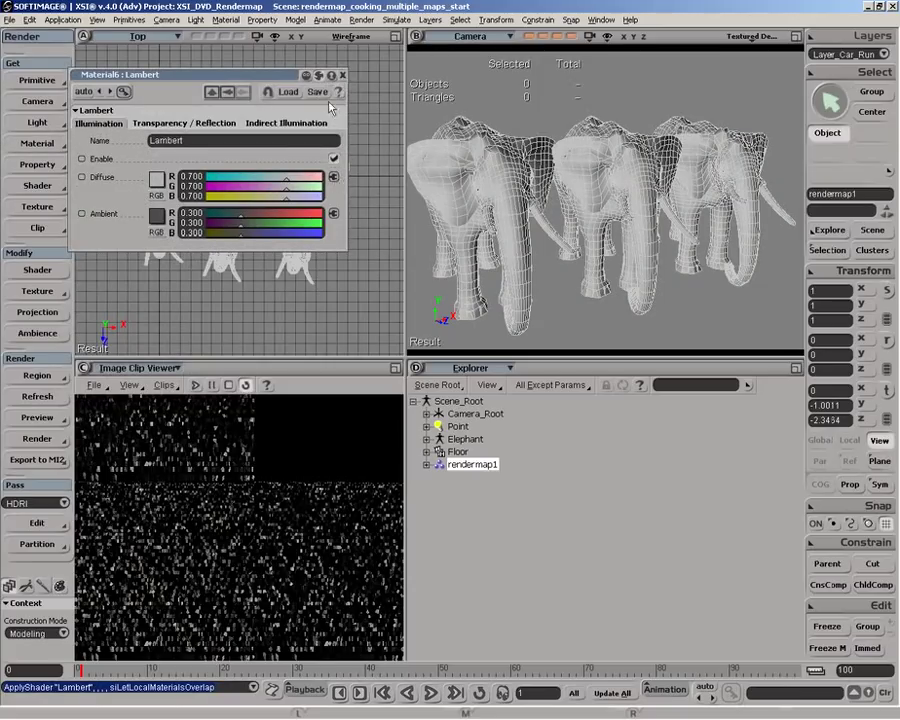
click(334, 177)
click(365, 237)
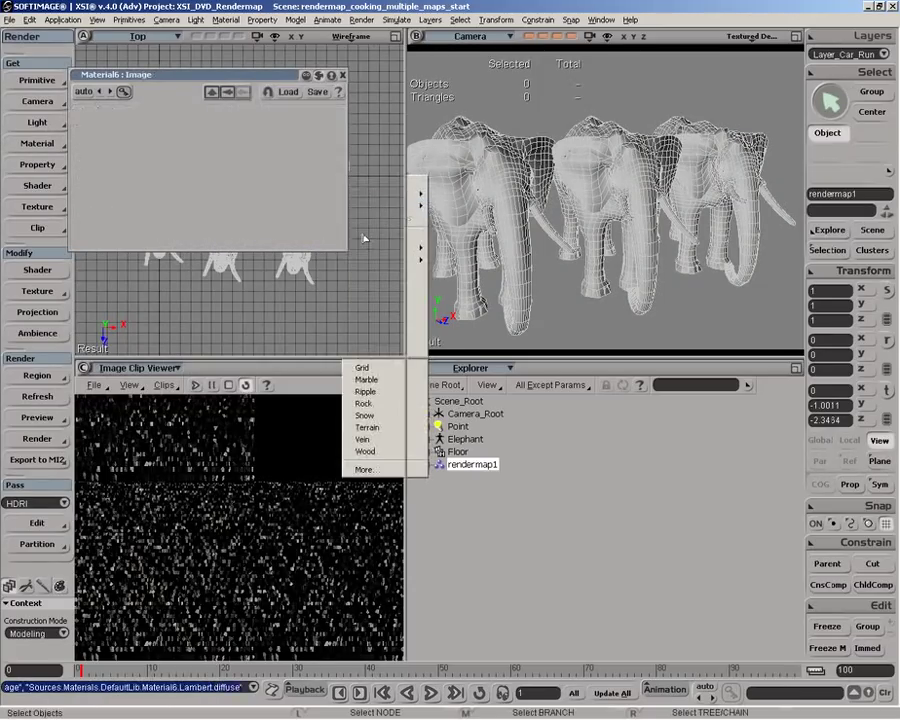
click(277, 167)
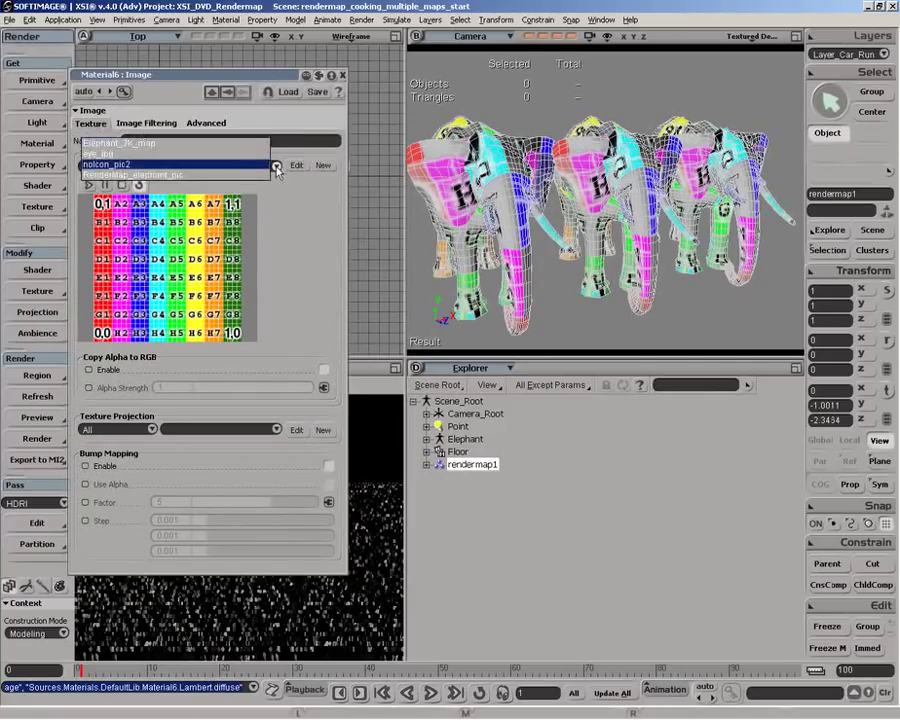
click(190, 174)
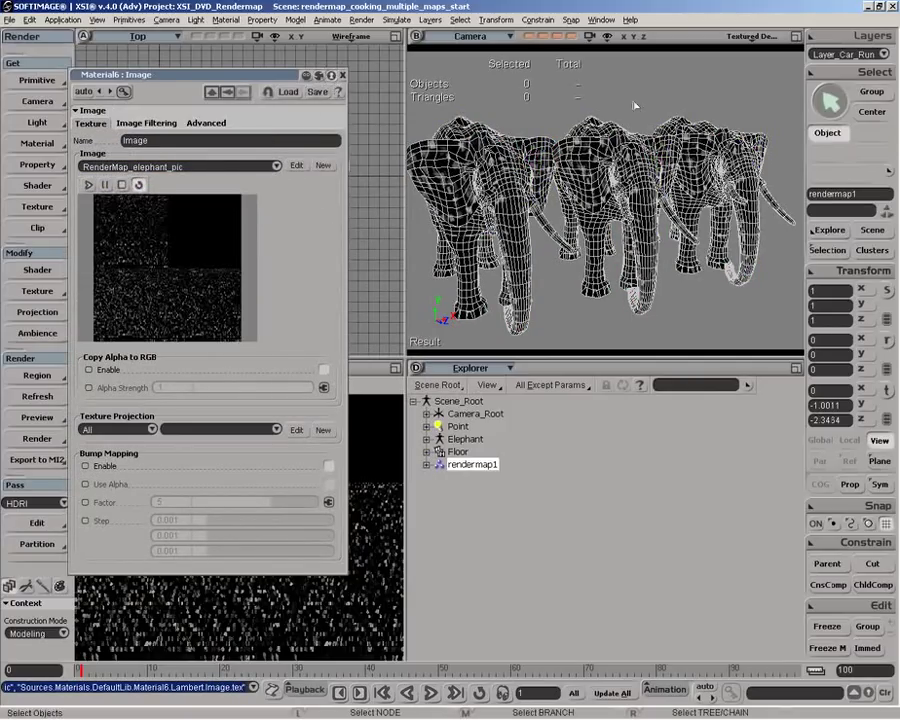
click(558, 38)
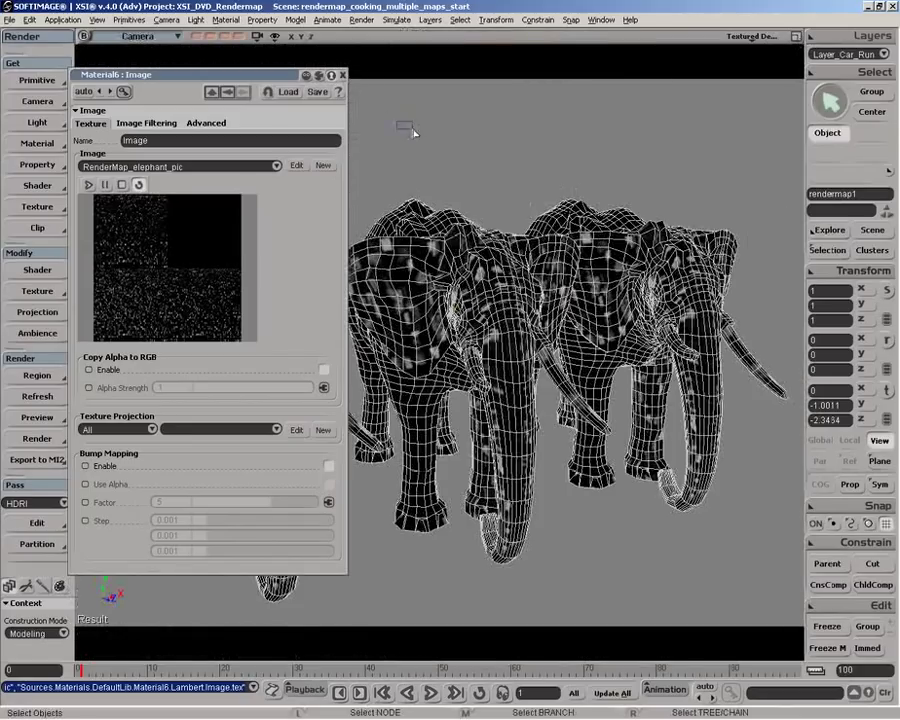
key(ctrl+shift+a)
- Map the image through Texture_Projection and set the clip's OpenGL maximum size to 2048
click(276, 429)
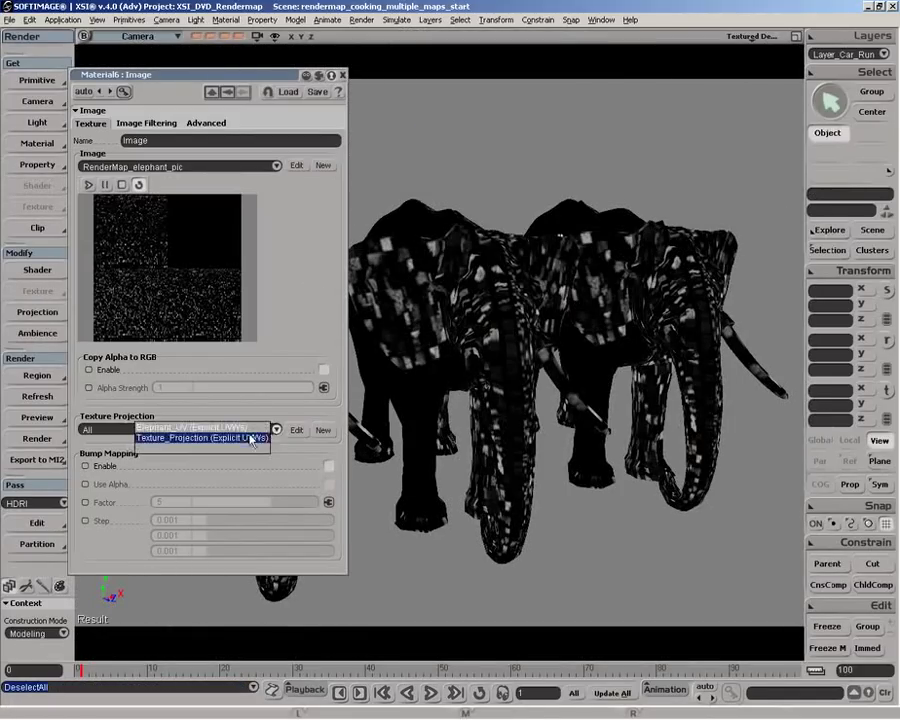
click(254, 437)
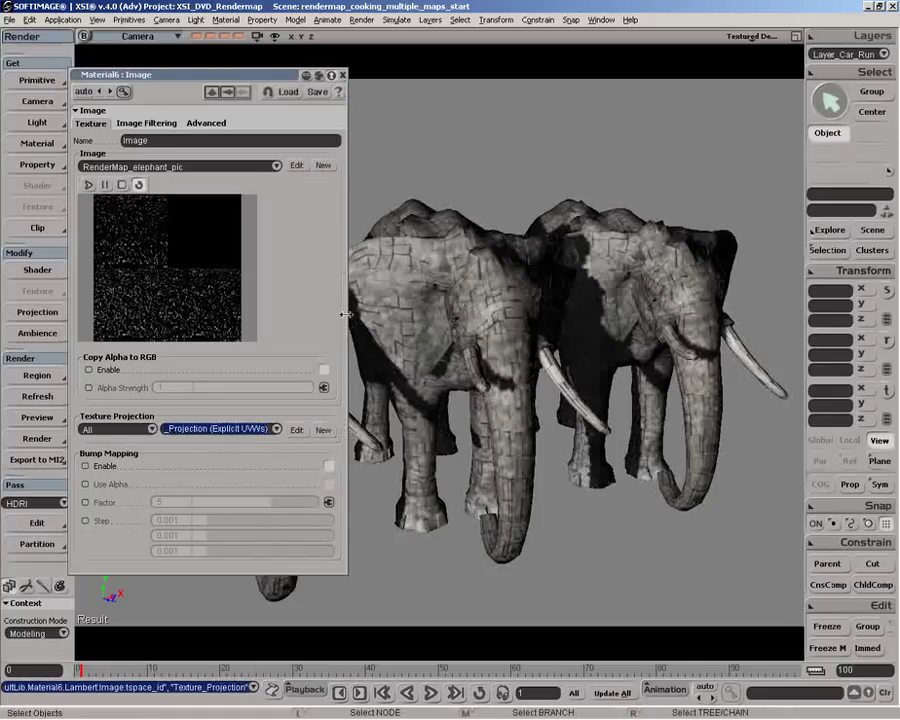
click(296, 165)
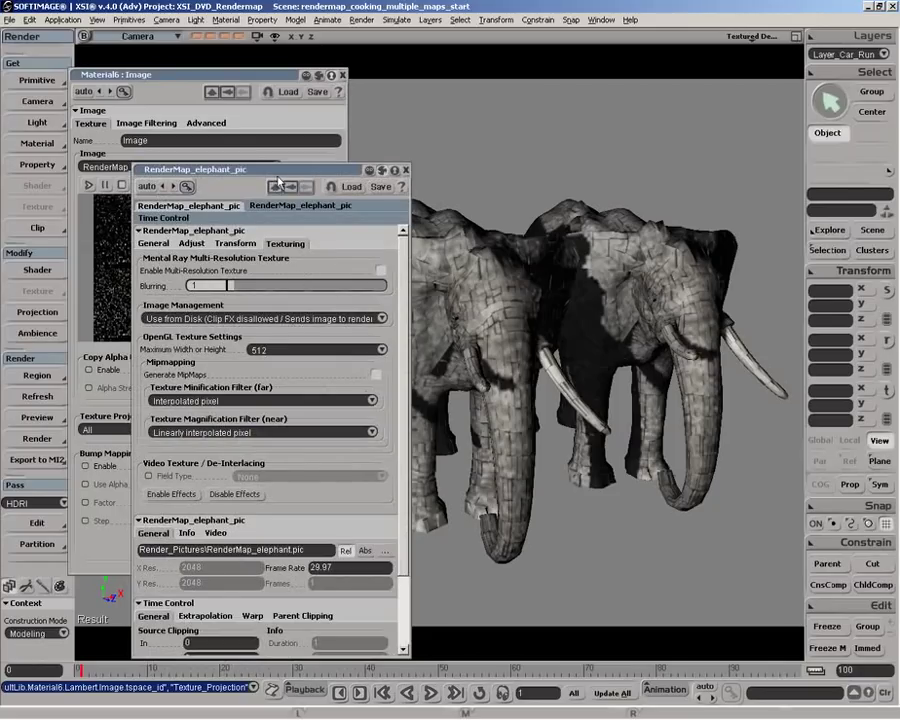
mouse_move(225, 170)
mouse_down()
mouse_move(170, 115)
mouse_move(212, 181)
mouse_move(212, 165)
mouse_up()
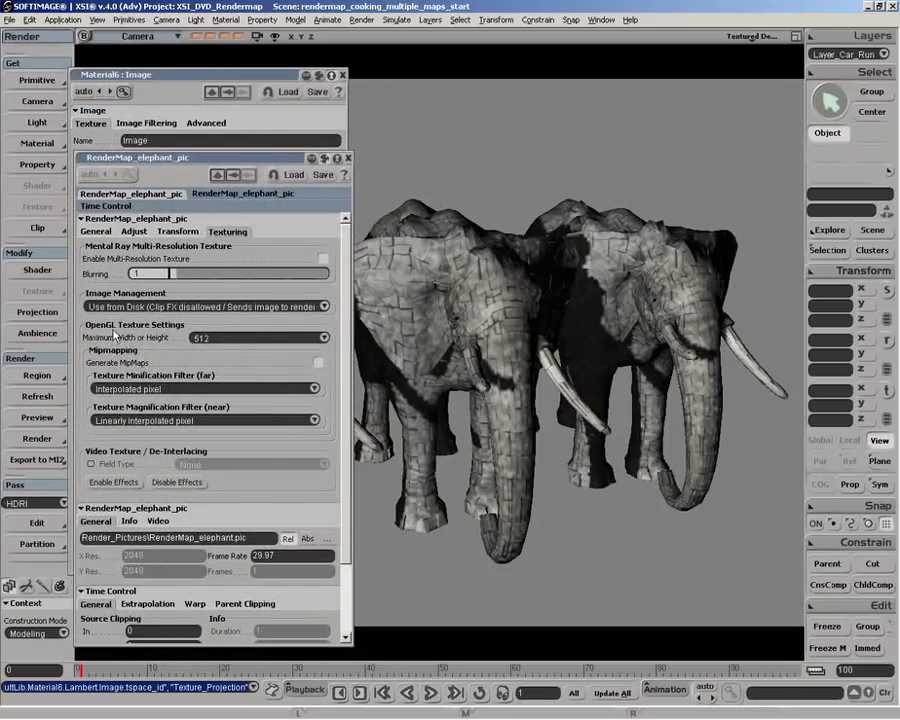
click(187, 341)
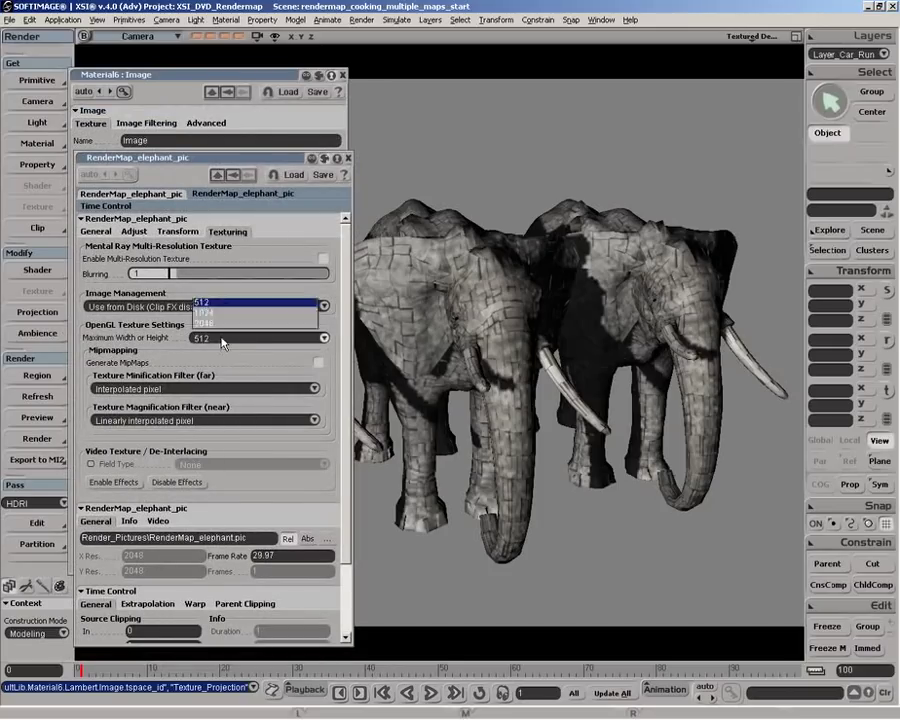
click(209, 358)
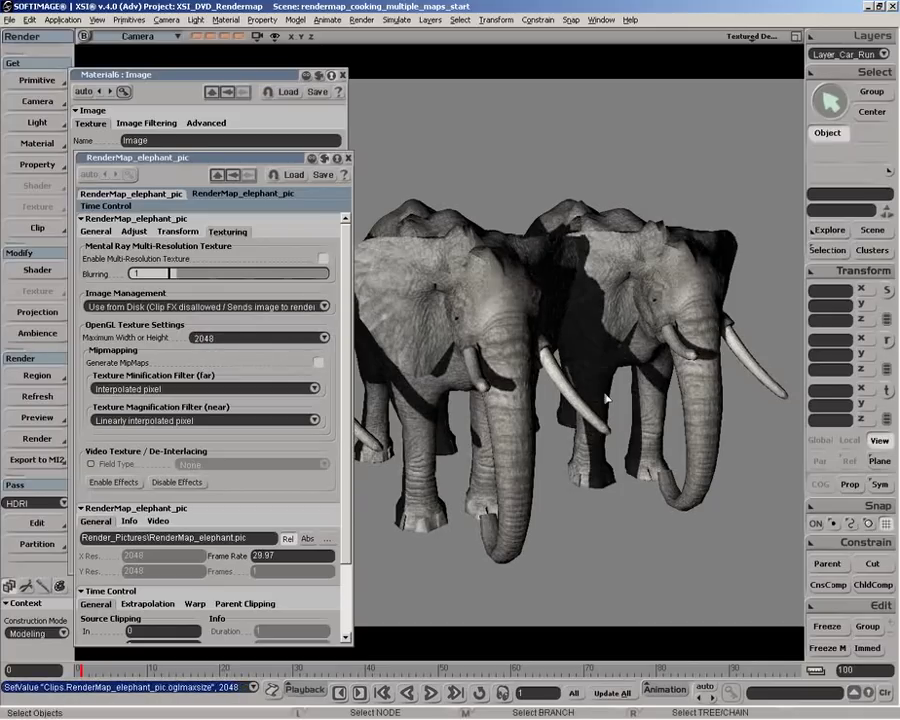
click(336, 158)
- Close the Material6 Image settings and orbit the camera to view the elephants from the side
click(342, 75)
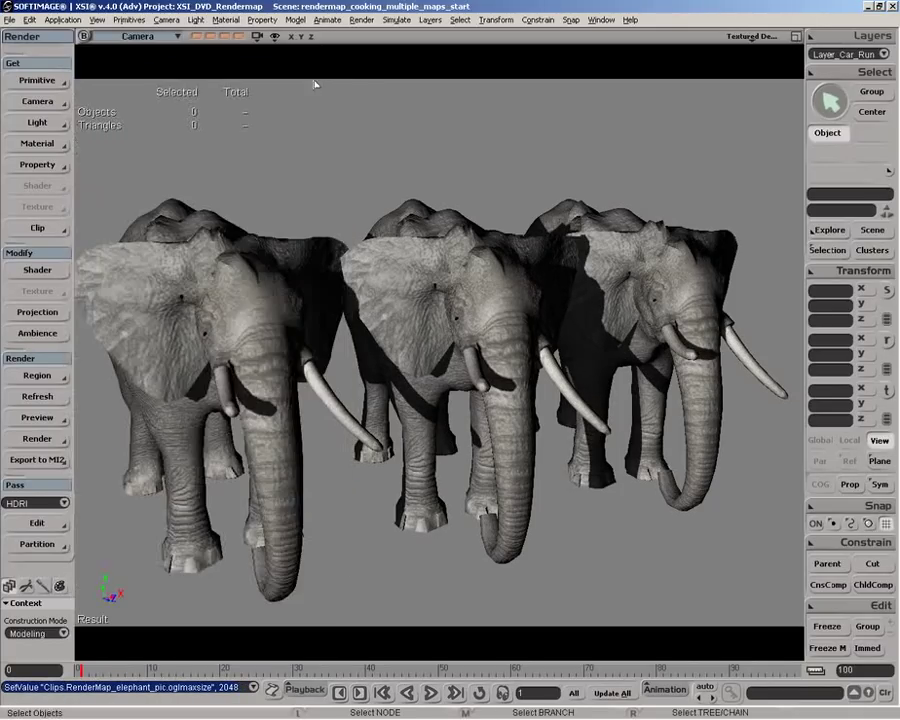
key(o)
drag(330, 250, 461, 332)
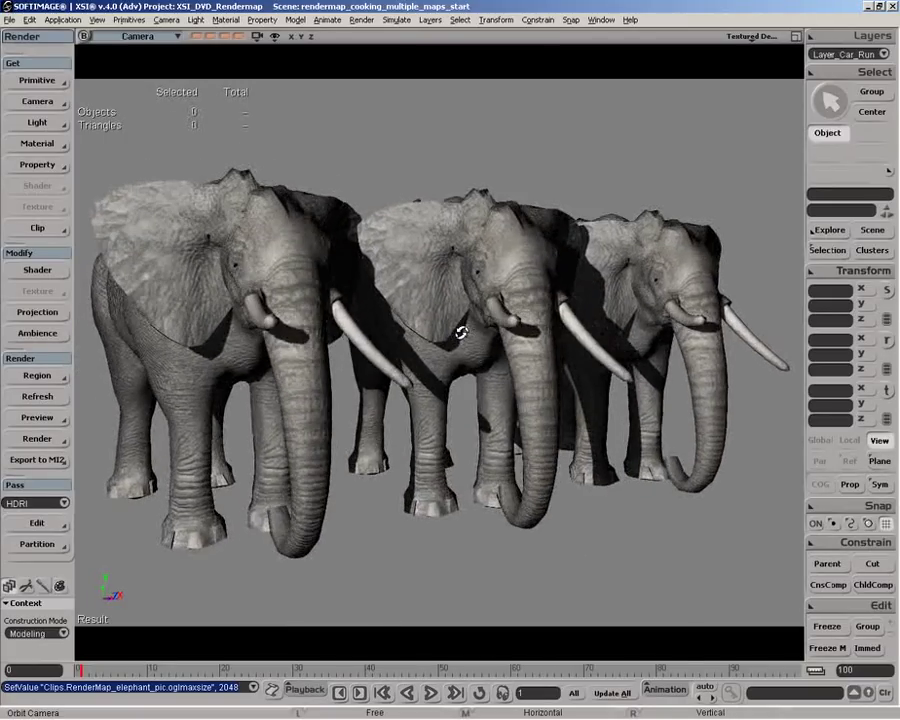